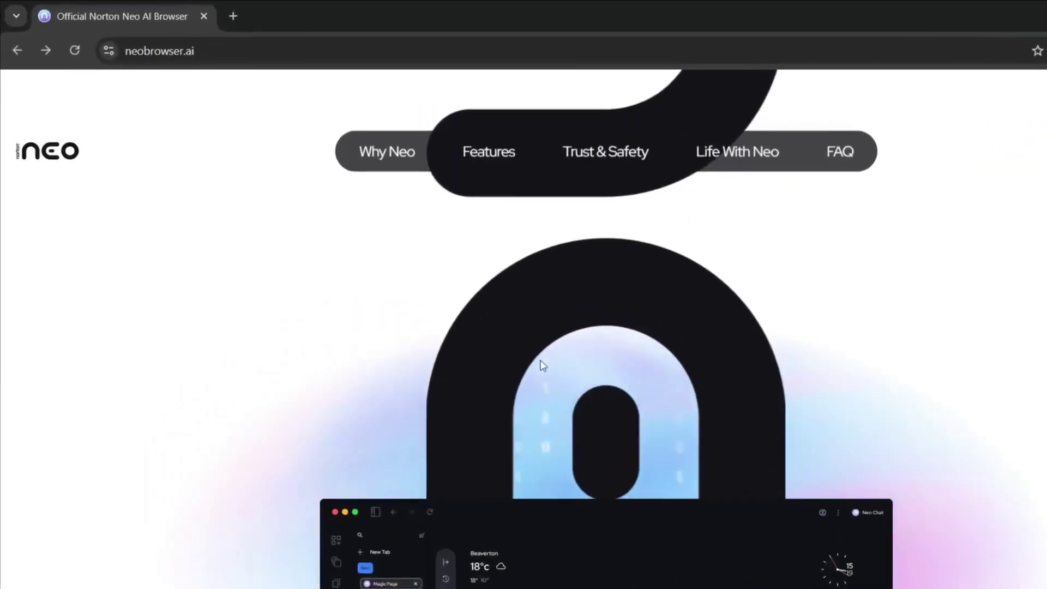
# Scroll the neobrowser.ai homepage to the 'We browse in peace.' headline and highlight 'Norton Neo'.
pyautogui.click(211, 54)
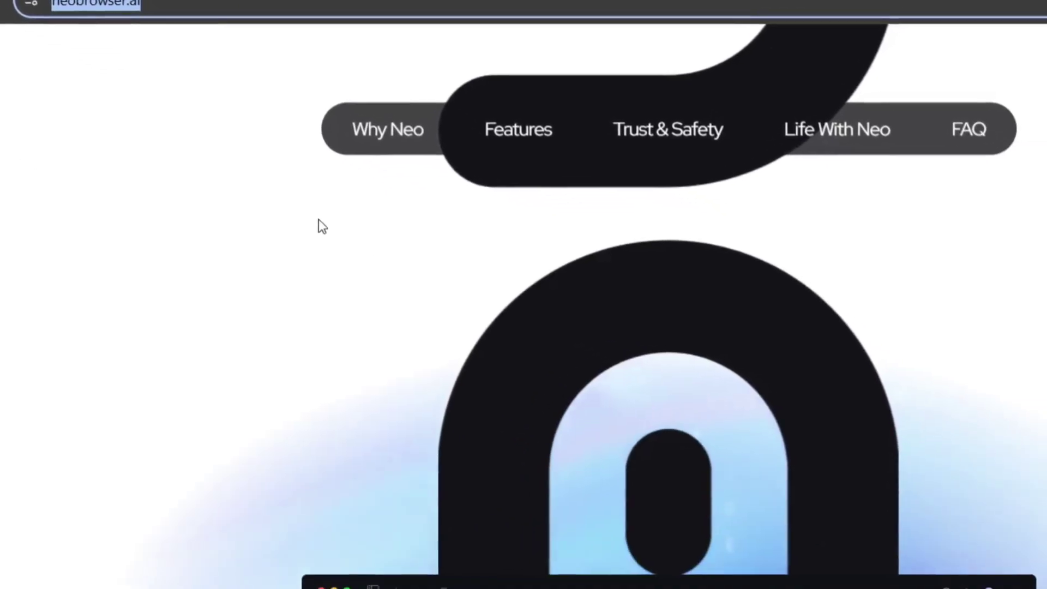
pyautogui.scroll(-5, 749, 167)
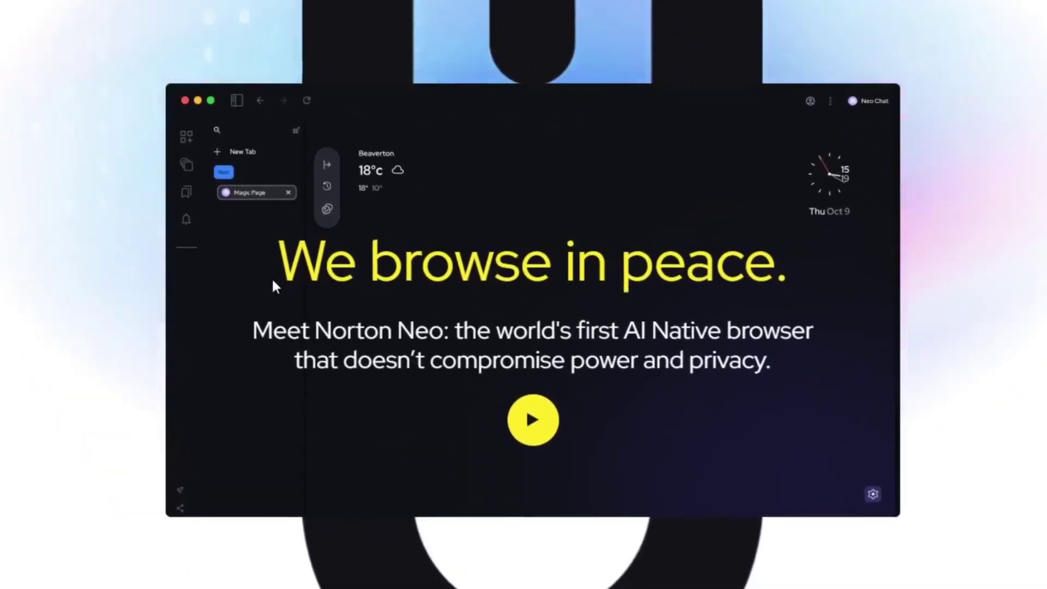
pyautogui.moveTo(272, 273); pyautogui.dragTo(813, 333)
pyautogui.moveTo(311, 330); pyautogui.dragTo(394, 330)
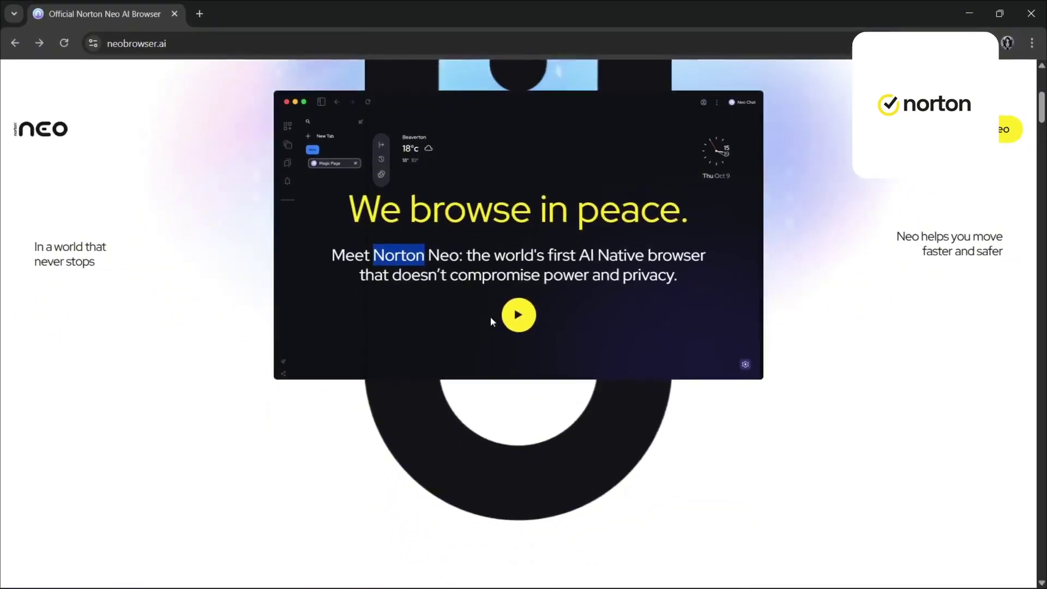
# Read 'A browser you can trust', highlighting local chats, 'your data stays yours' and Norton Web Shield.
pyautogui.scroll(-3, 491, 317)
pyautogui.scroll(-3, 533, 318)
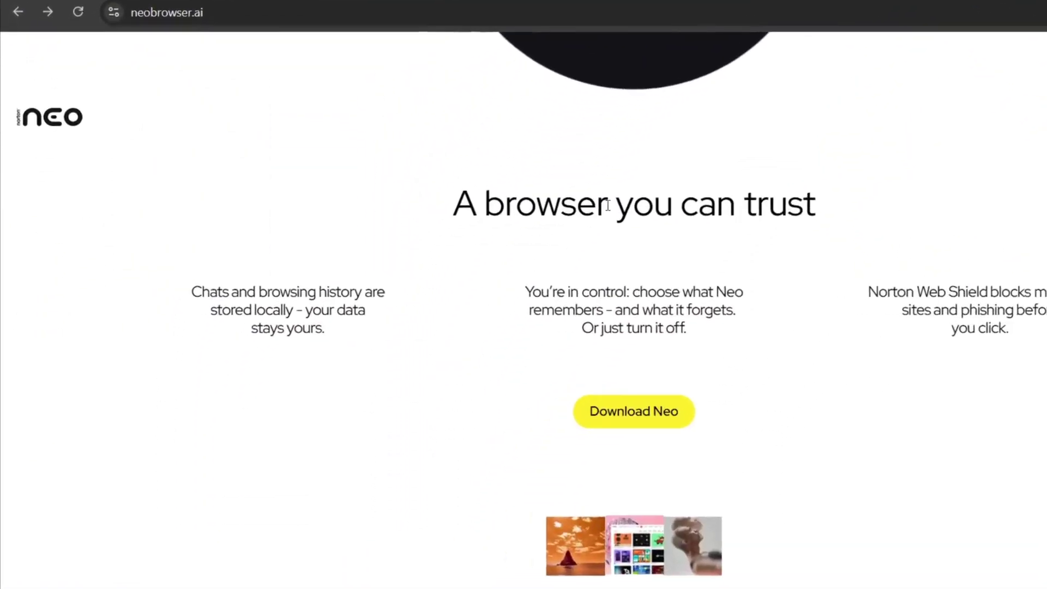
pyautogui.moveTo(202, 305); pyautogui.dragTo(320, 326)
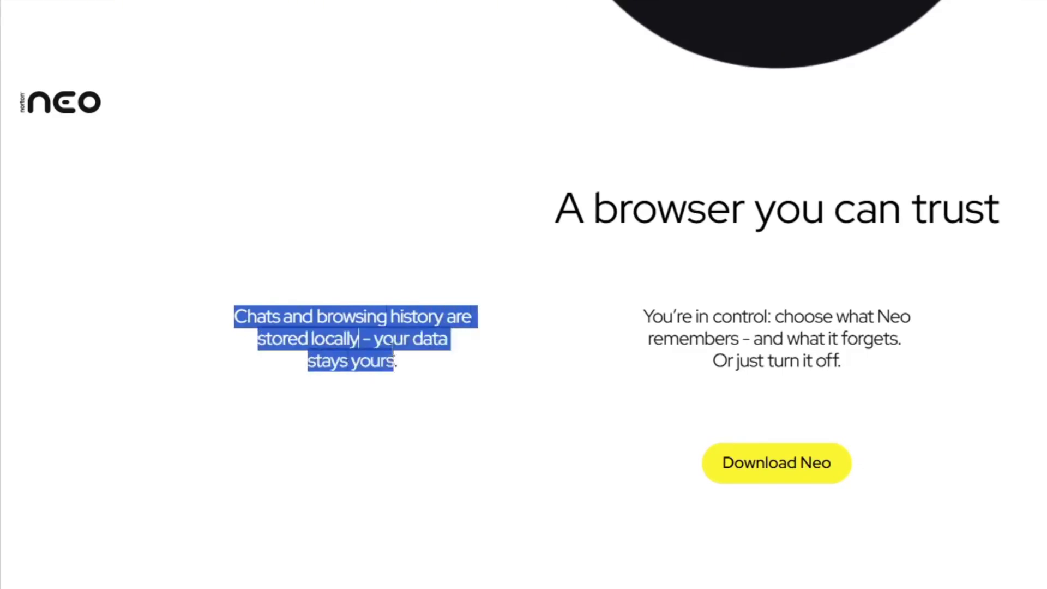
pyautogui.click(509, 375)
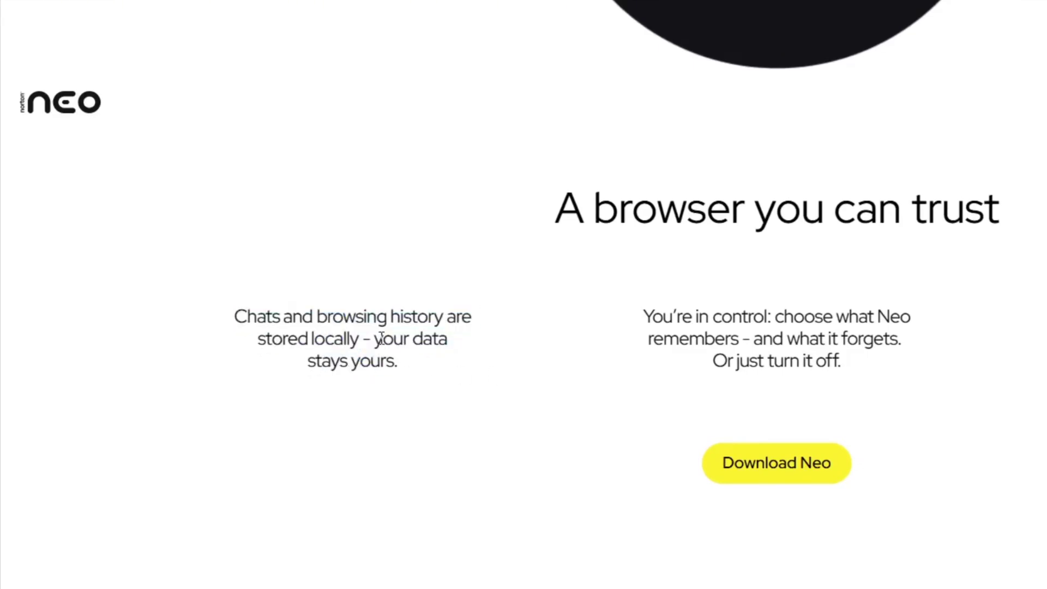
pyautogui.moveTo(381, 347); pyautogui.dragTo(471, 394)
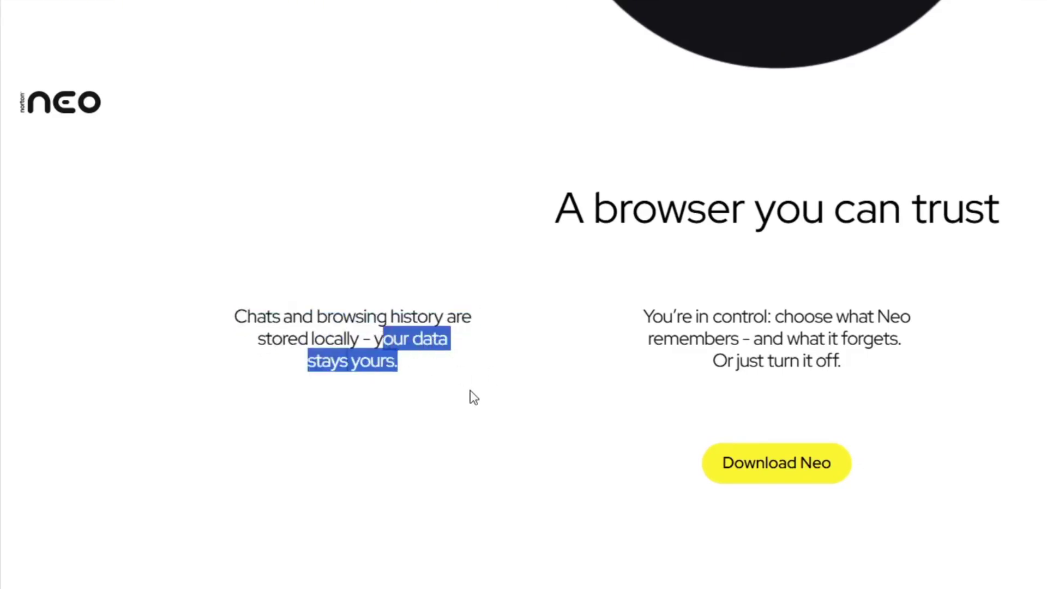
pyautogui.click(652, 316)
pyautogui.moveTo(514, 318); pyautogui.dragTo(644, 344)
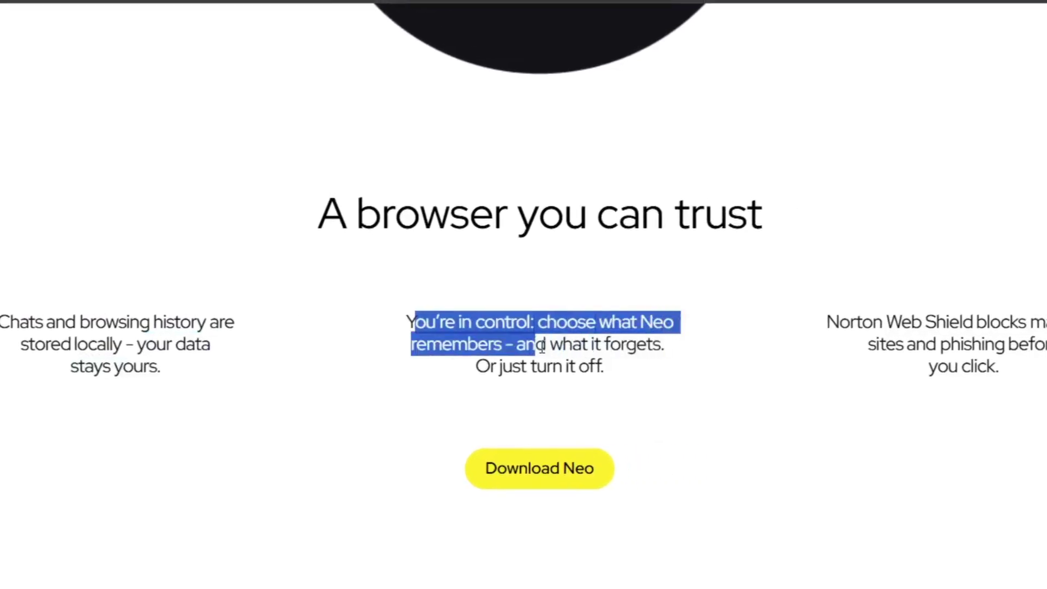
pyautogui.click(679, 359)
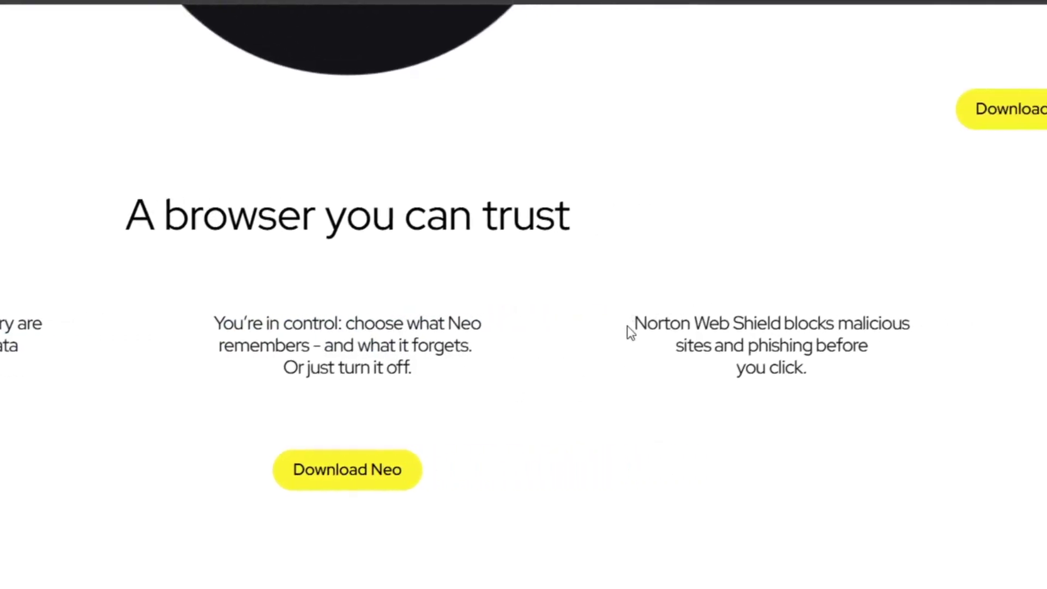
pyautogui.moveTo(565, 323); pyautogui.dragTo(712, 321)
pyautogui.click(734, 318)
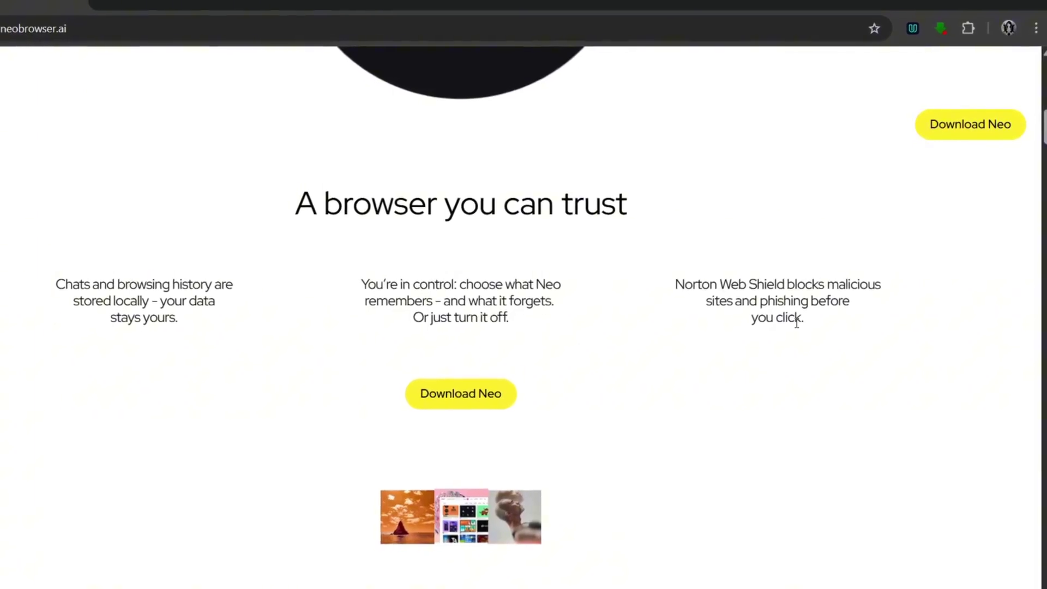
# Advance the feature carousel from Clarity through Flow and Control to Discovery.
pyautogui.scroll(-1, 790, 327)
pyautogui.scroll(1, 794, 326)
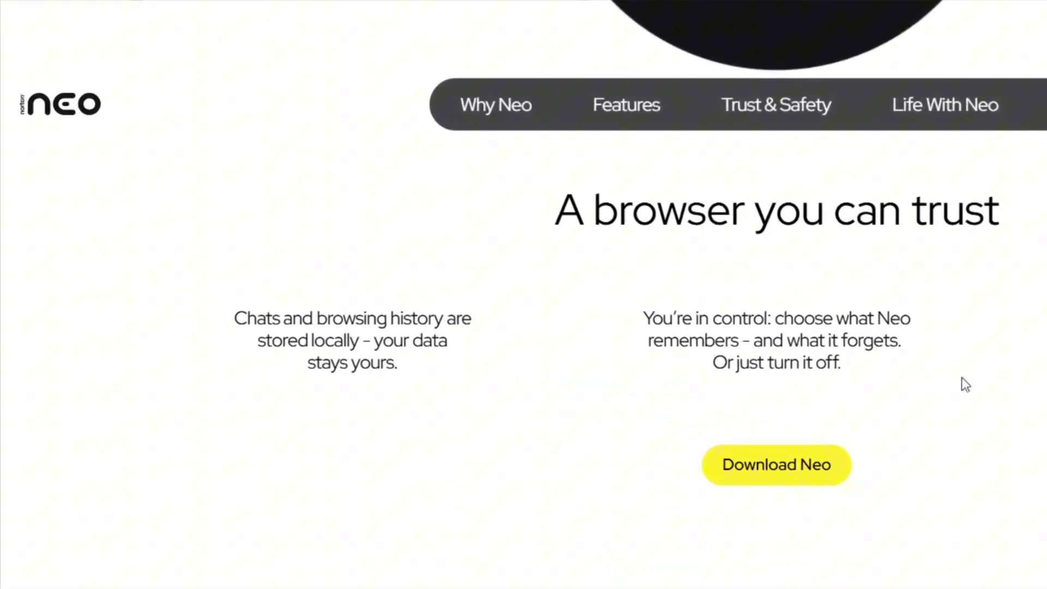
pyautogui.scroll(-1, 1013, 394)
pyautogui.scroll(1, 1044, 308)
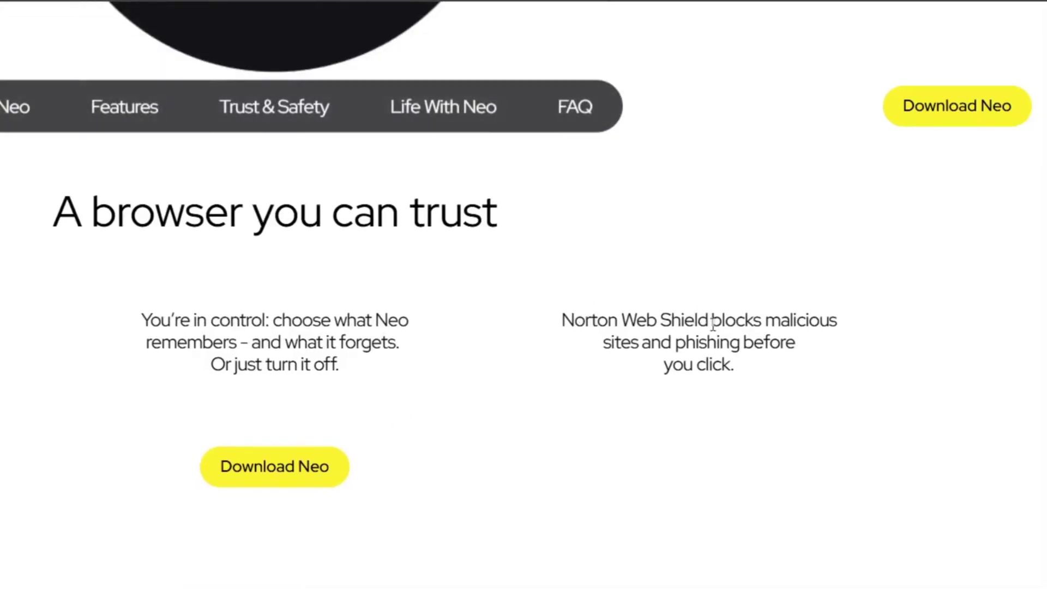
pyautogui.scroll(-5, 713, 325)
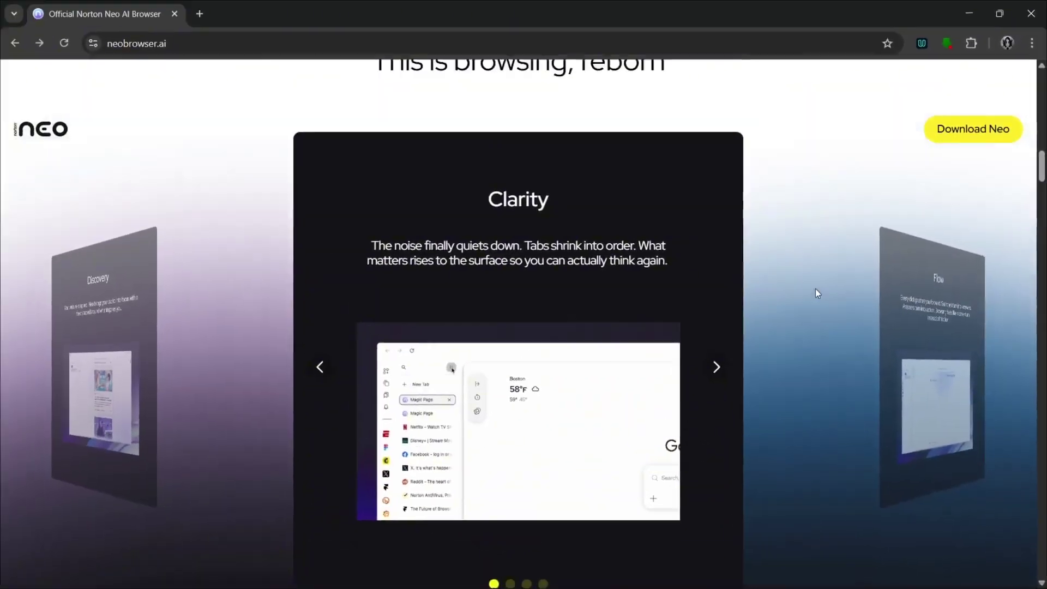
pyautogui.click(719, 375)
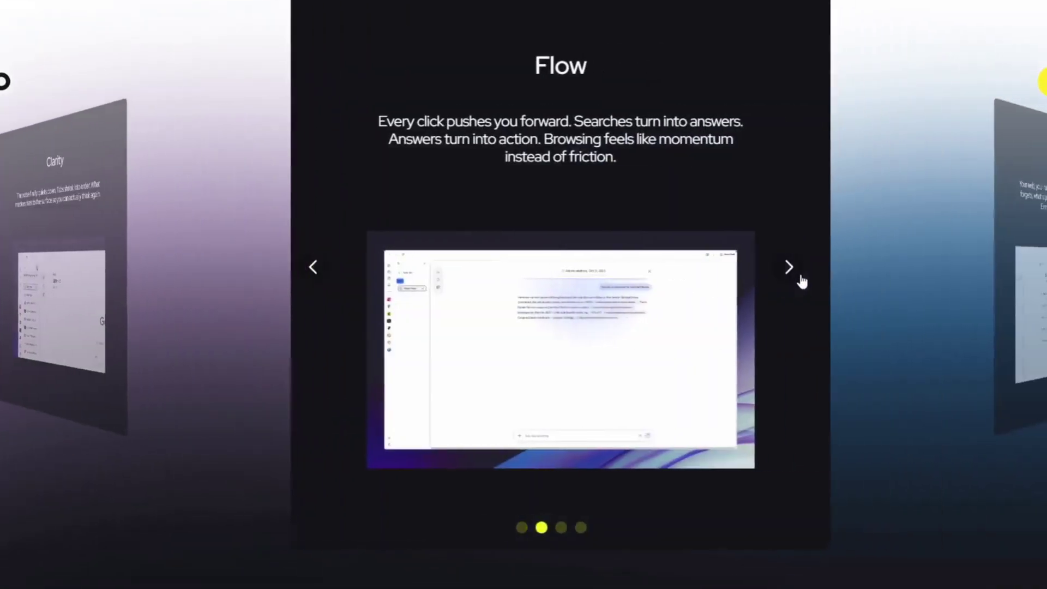
pyautogui.click(801, 280)
pyautogui.click(798, 279)
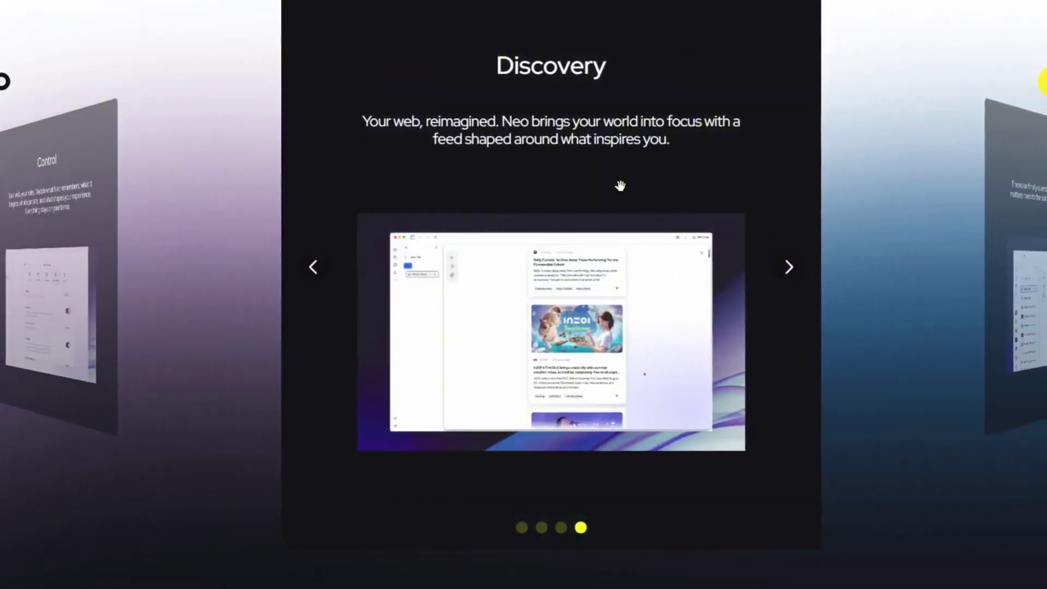
pyautogui.scroll(-5, 620, 186)
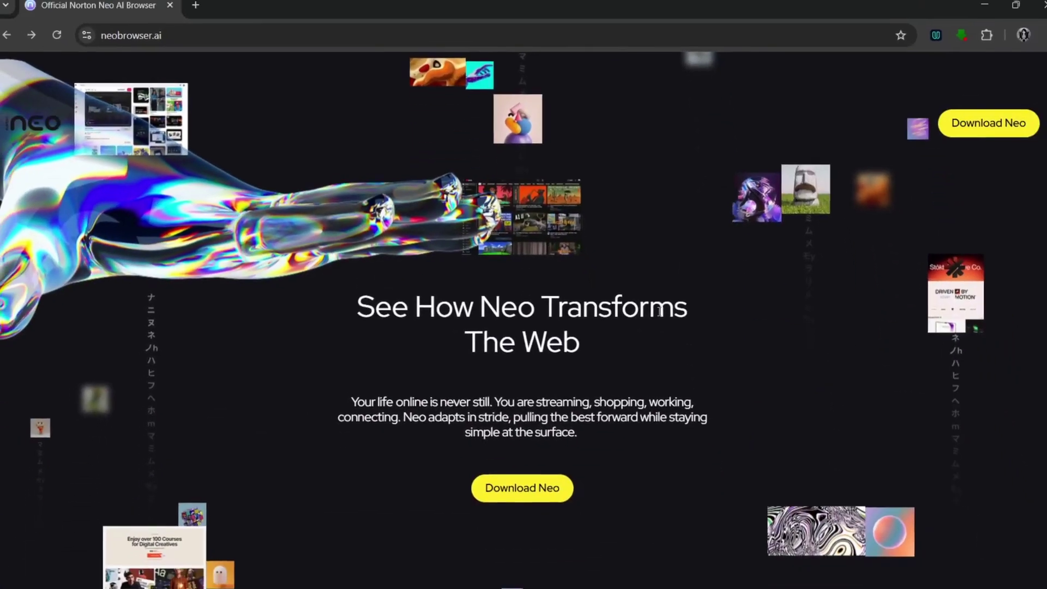
# Open neobrowser.ai/download and compare the Windows x64, Mac Silicon and Intel x64 download options.
pyautogui.click(525, 420)
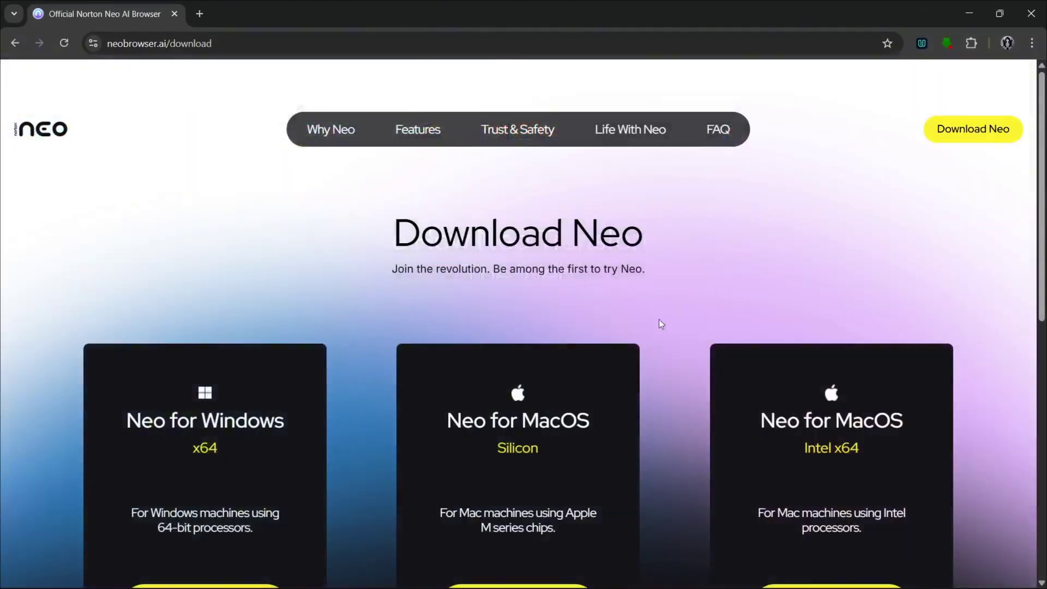
pyautogui.scroll(-3, 661, 324)
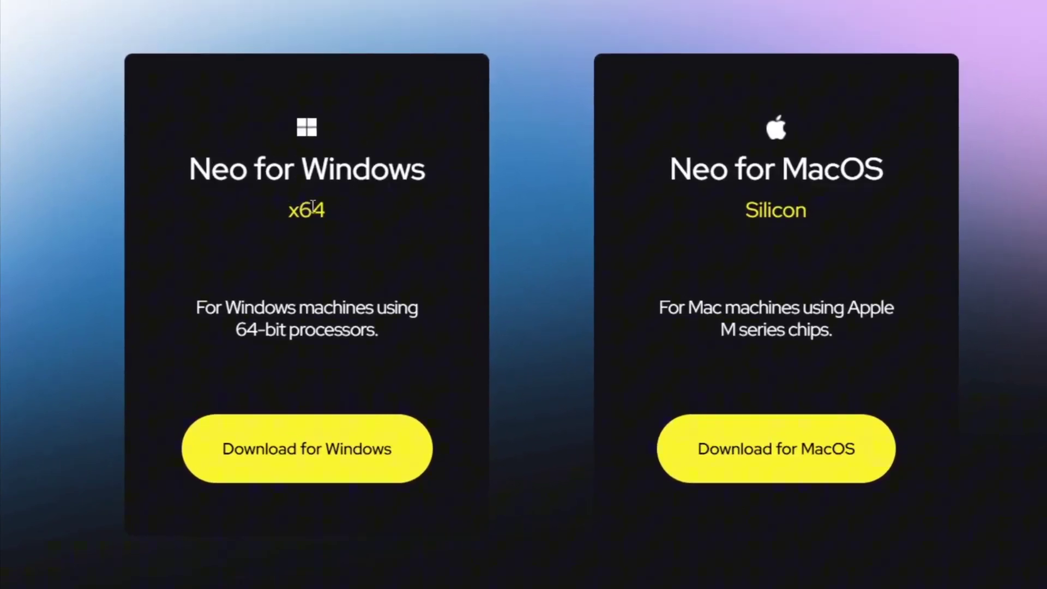
pyautogui.moveTo(308, 206); pyautogui.dragTo(332, 211)
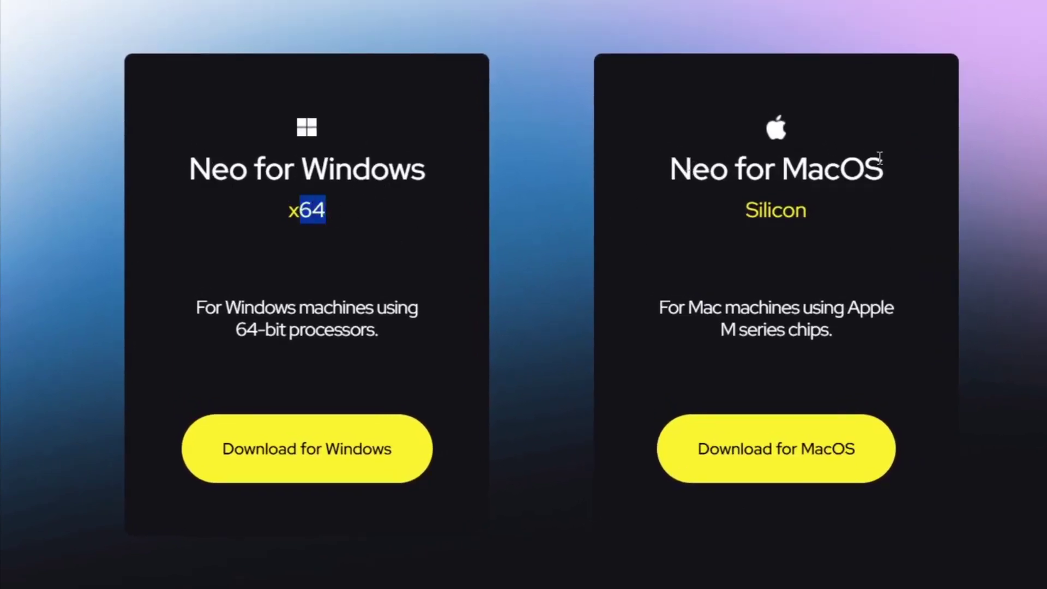
pyautogui.moveTo(745, 210); pyautogui.dragTo(819, 215)
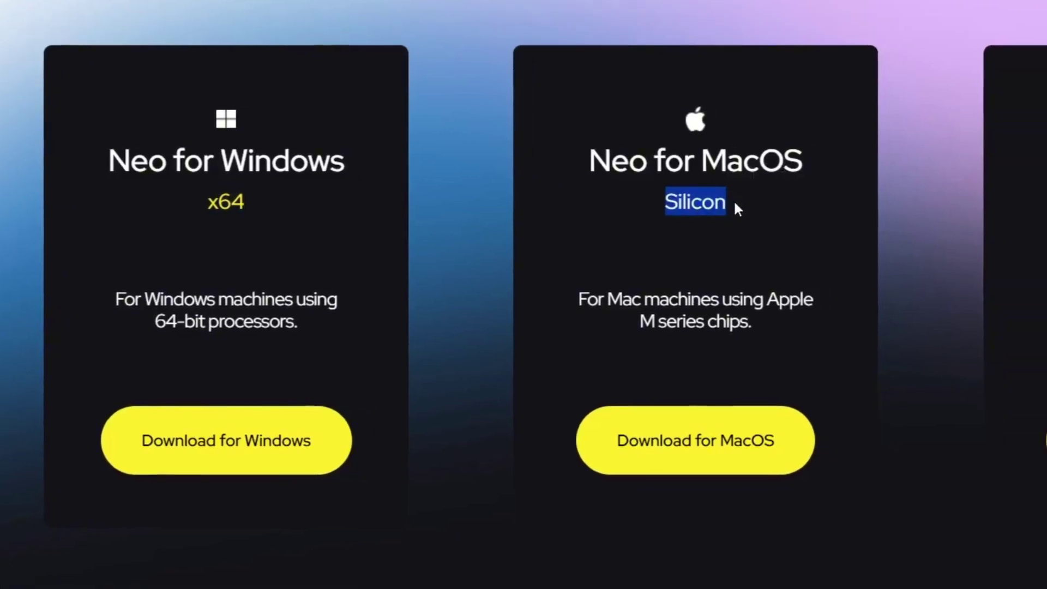
pyautogui.click(797, 203)
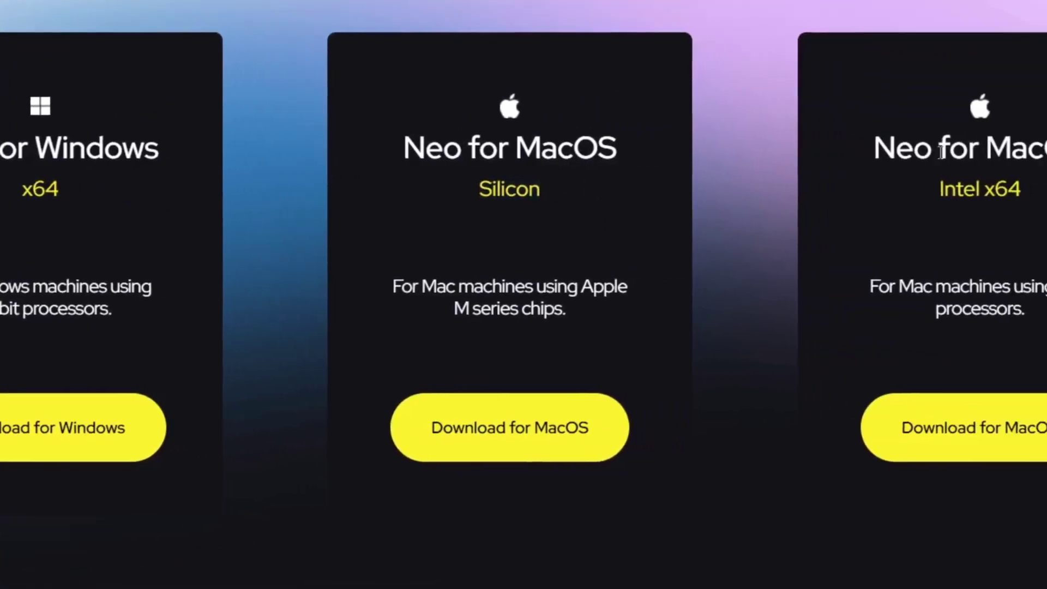
pyautogui.moveTo(780, 191); pyautogui.dragTo(882, 197)
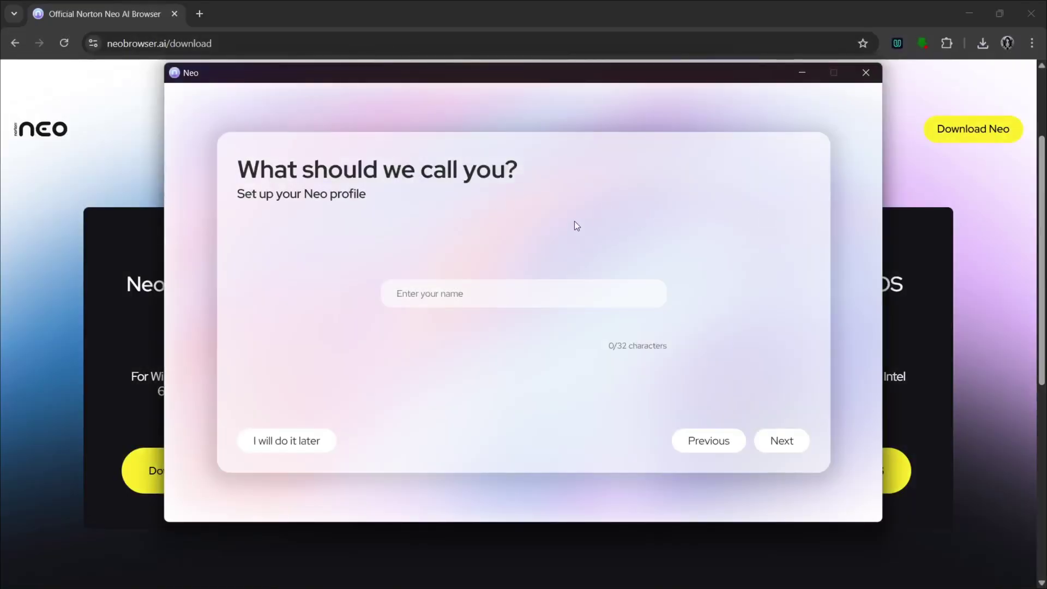
# Enter a profile name, move past data import, and pick the Dark theme.
pyautogui.click(469, 292)
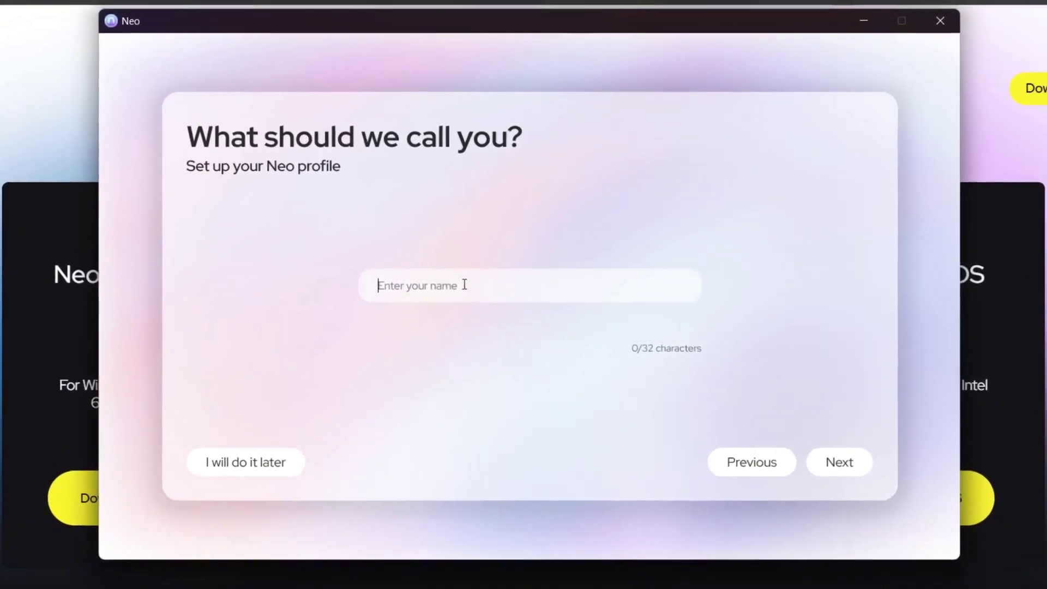
pyautogui.write('Axl')
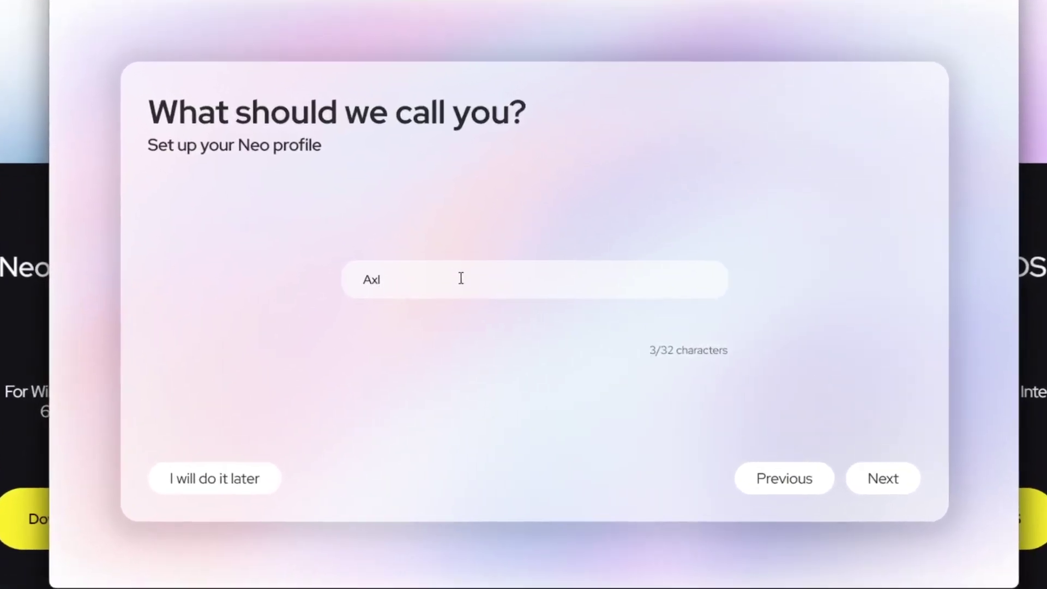
pyautogui.click(864, 475)
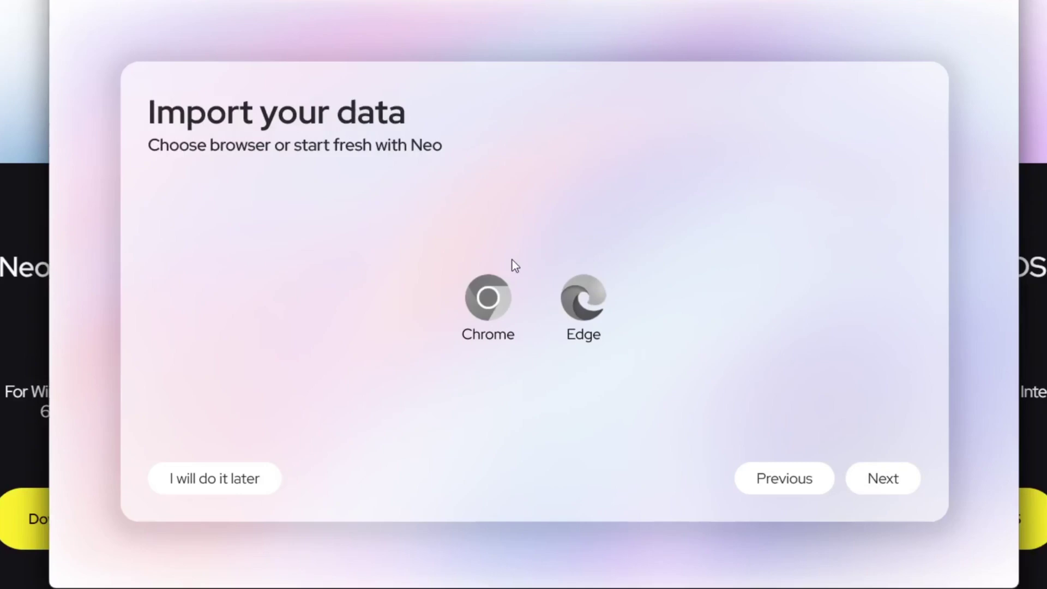
pyautogui.click(879, 472)
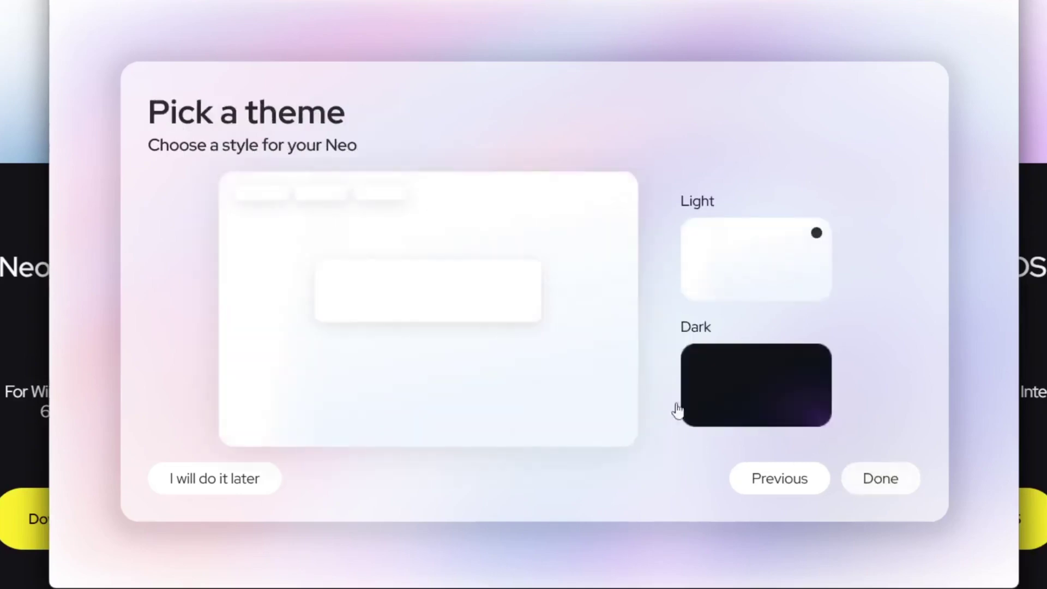
pyautogui.click(748, 386)
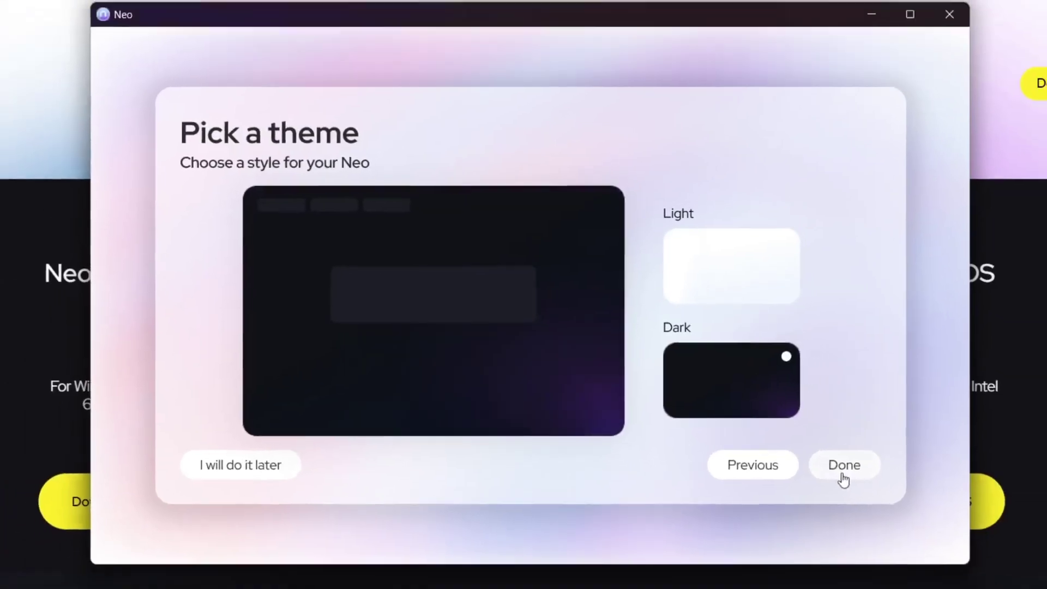
pyautogui.click(875, 488)
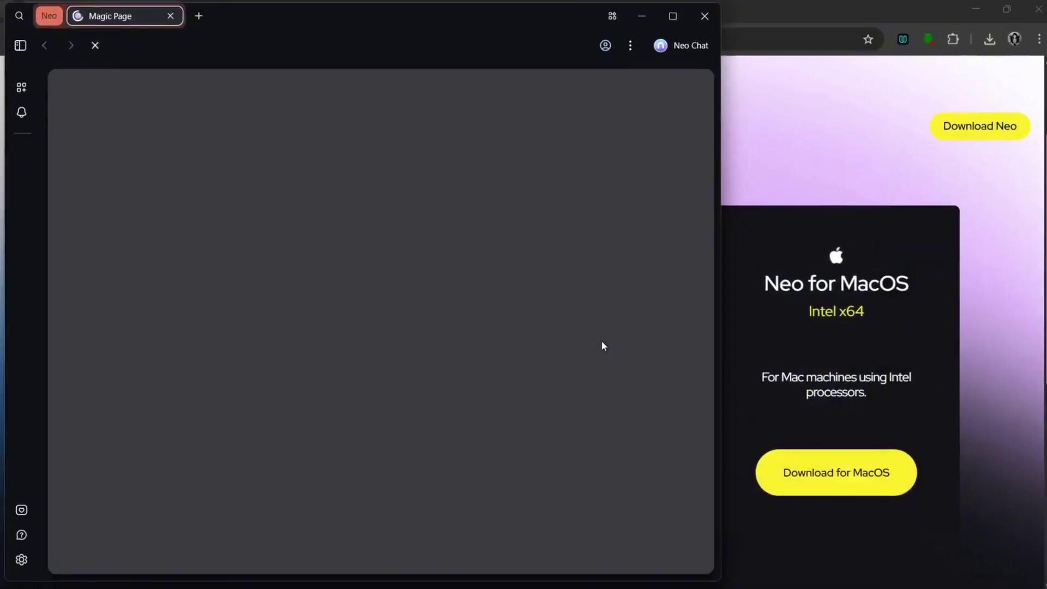
pyautogui.click(668, 18)
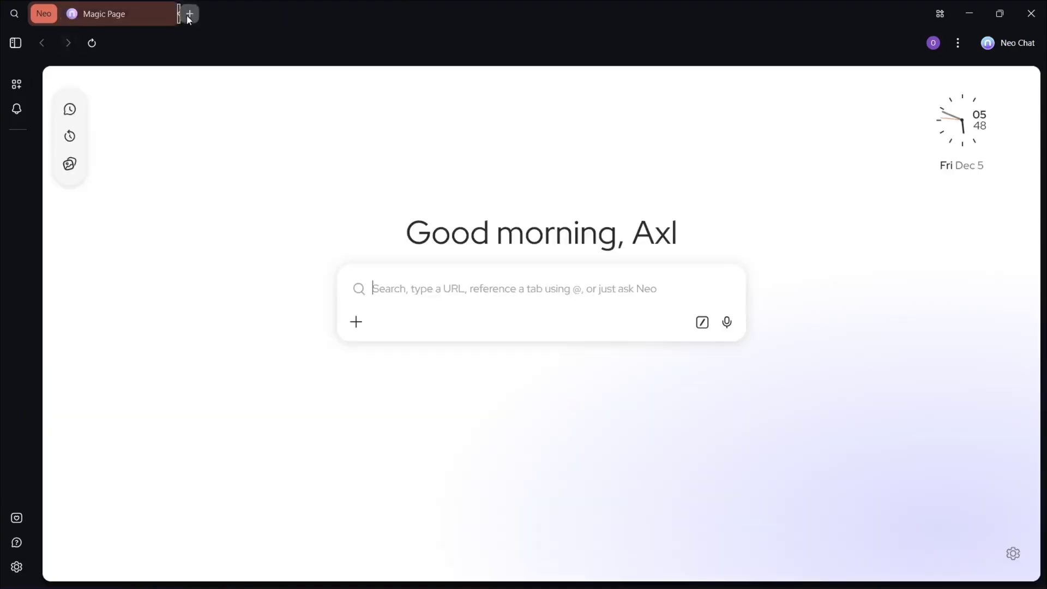
pyautogui.click(189, 15)
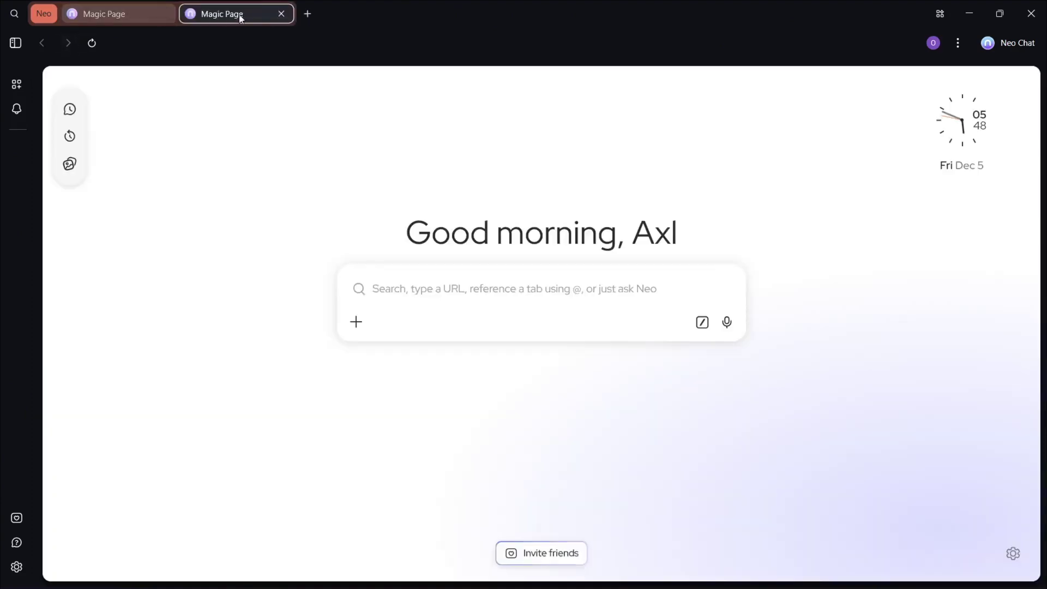
pyautogui.click(109, 15)
pyautogui.click(225, 16)
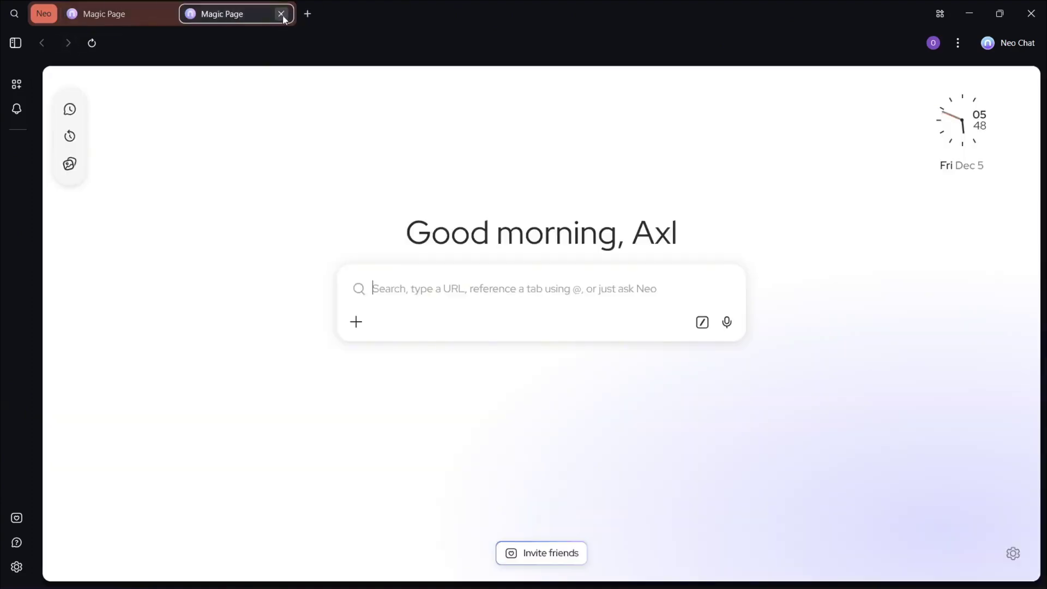
pyautogui.click(281, 14)
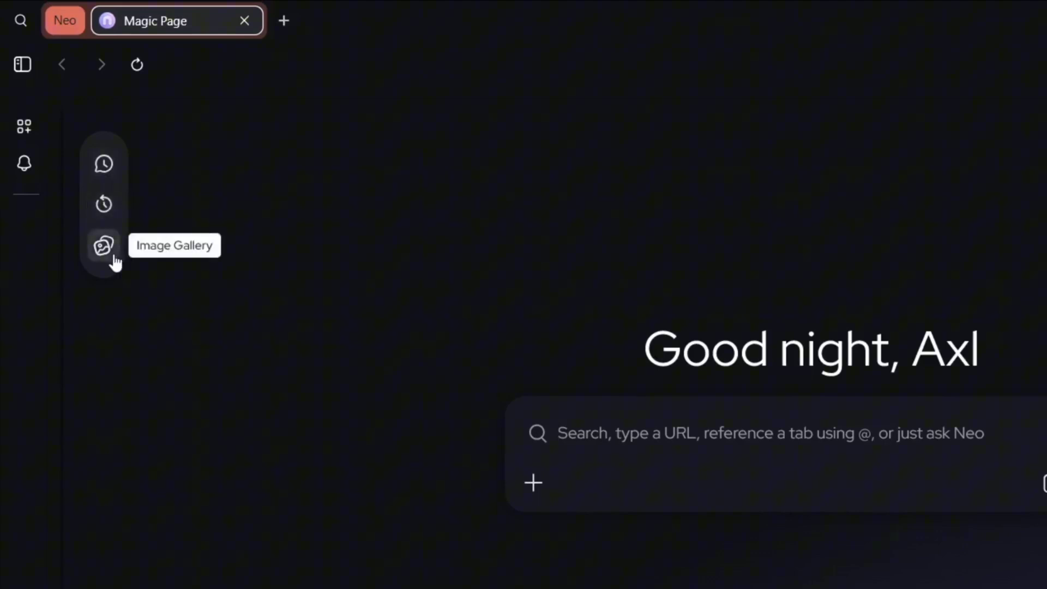
pyautogui.click(29, 167)
pyautogui.click(124, 201)
pyautogui.click(59, 203)
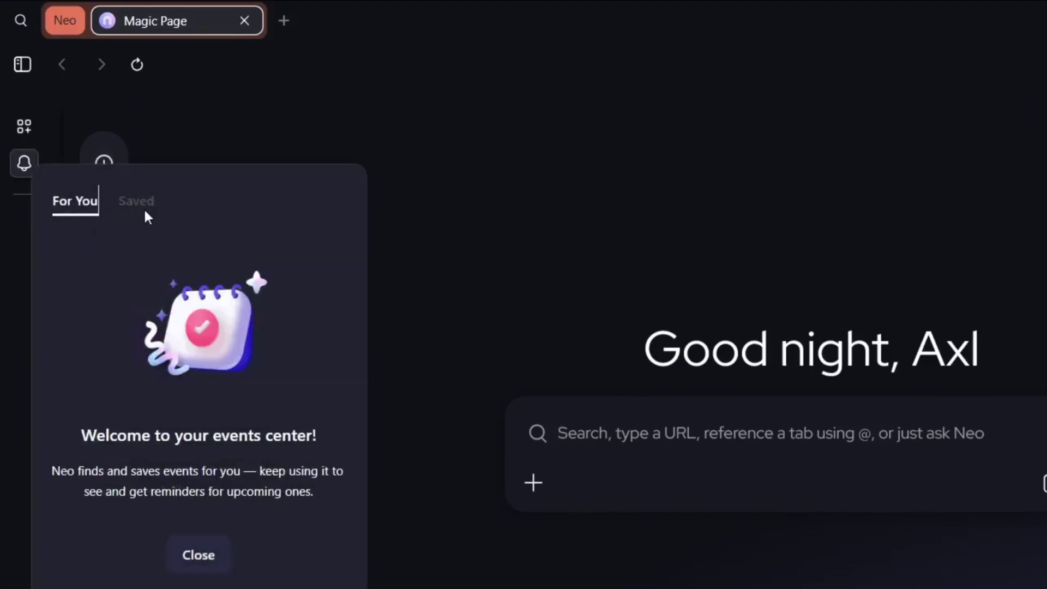
pyautogui.click(142, 208)
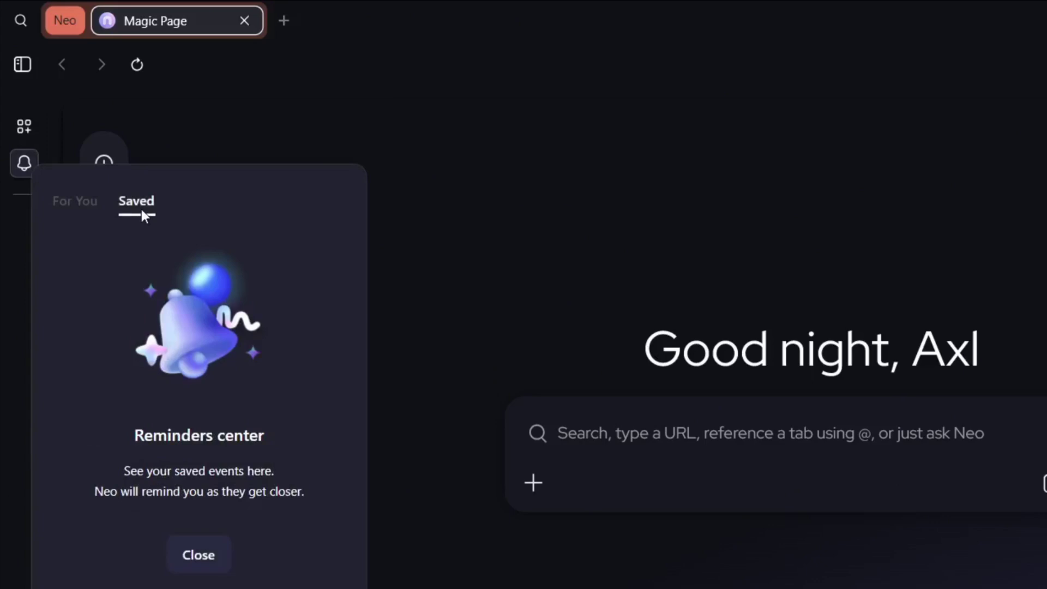
pyautogui.click(89, 202)
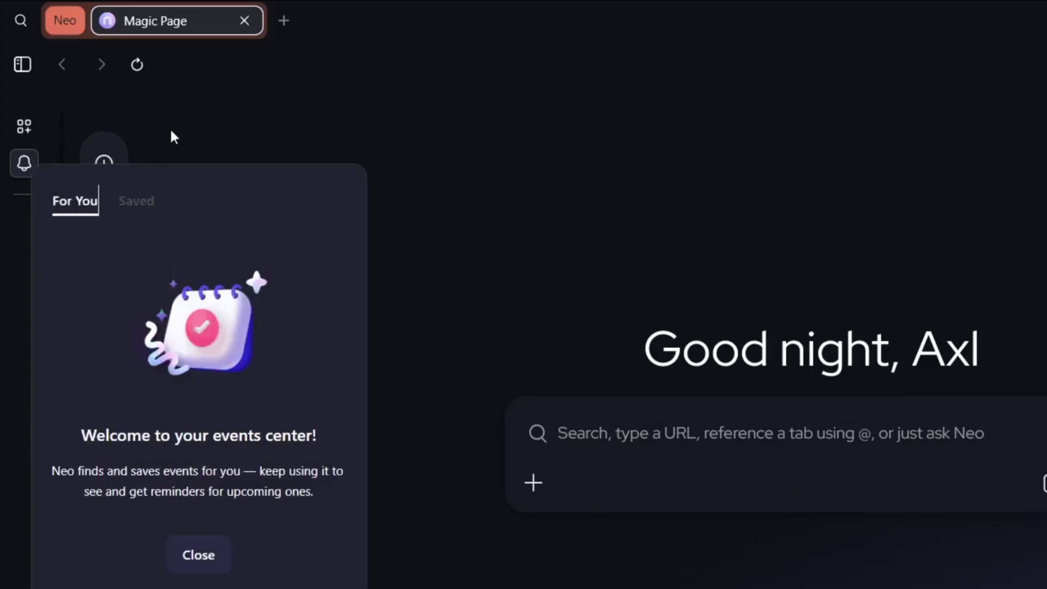
pyautogui.click(200, 140)
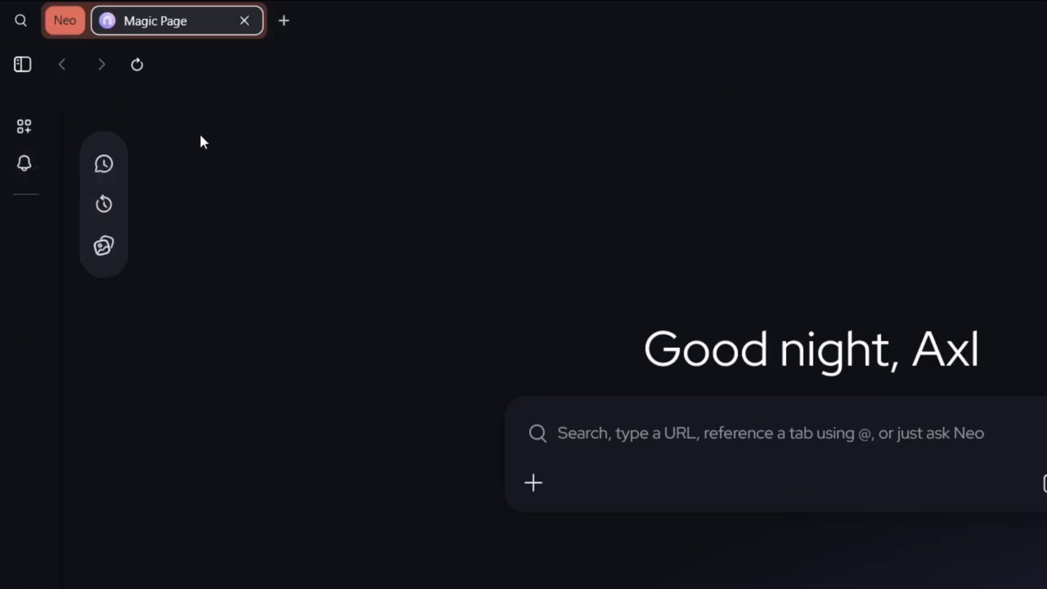
pyautogui.click(34, 130)
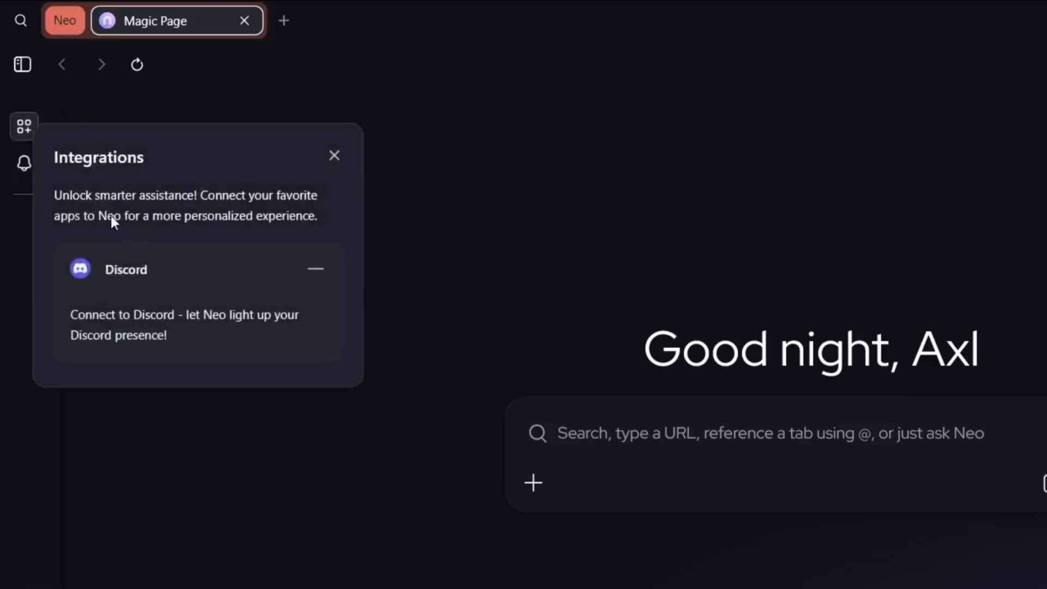
pyautogui.click(335, 155)
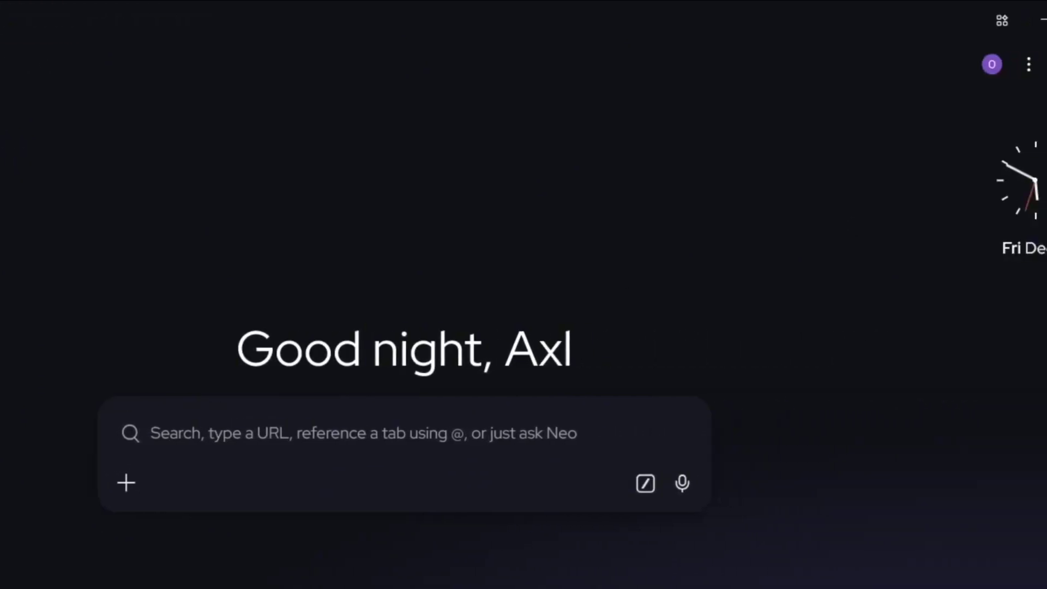
pyautogui.click(996, 588)
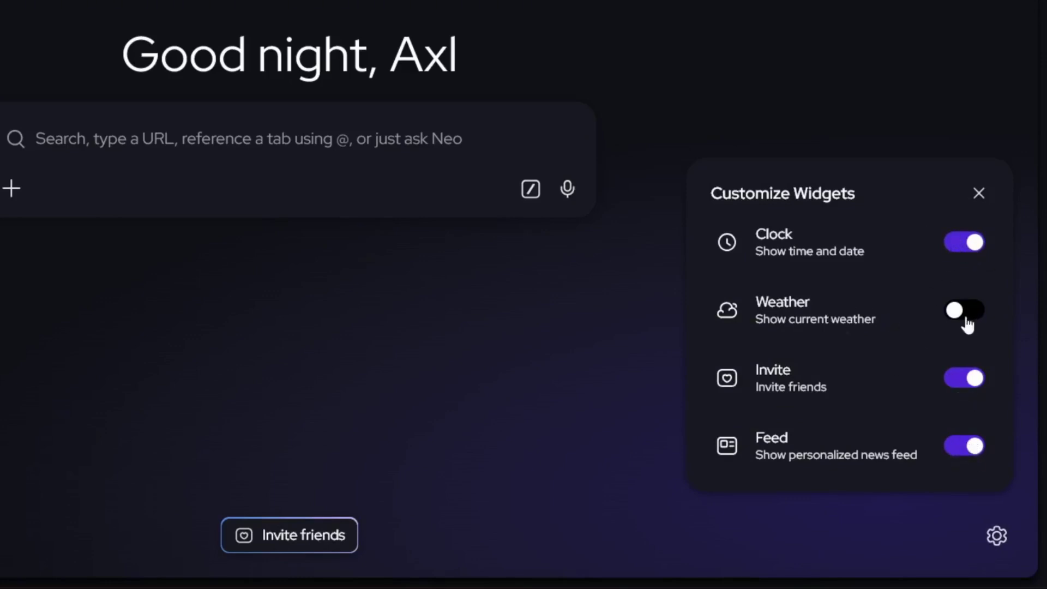
pyautogui.click(977, 195)
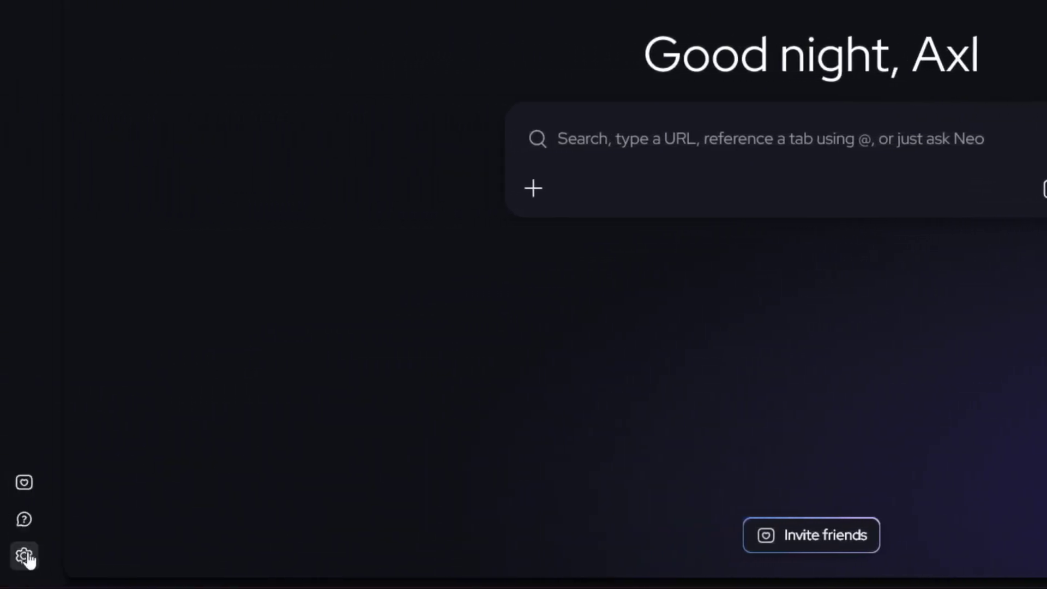
# Open Neo Settings and browse AI Mode, Shortcuts and Personalization, viewing Manage Memories and returning.
pyautogui.click(25, 555)
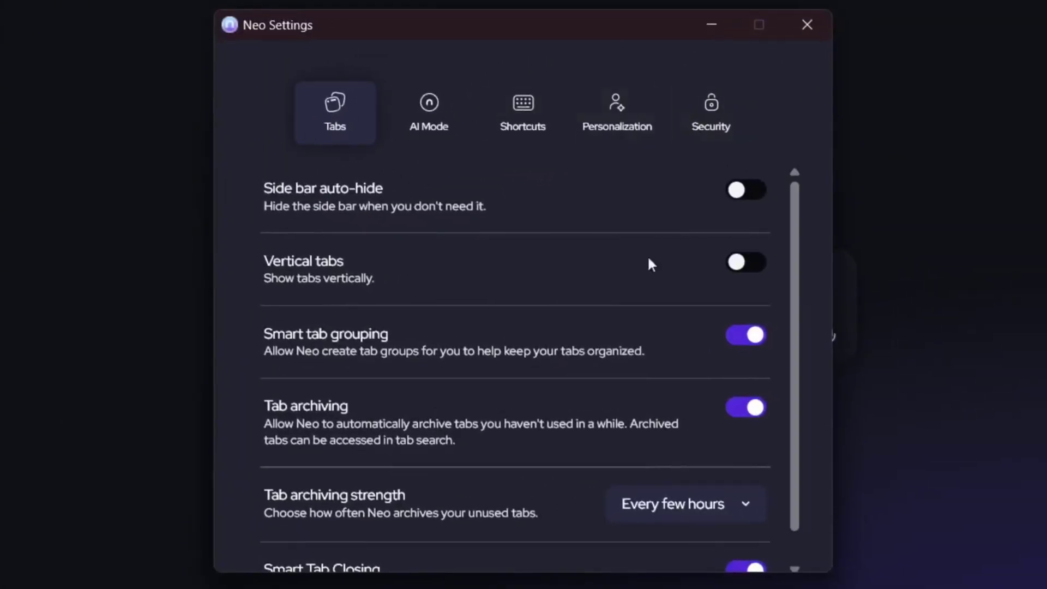
pyautogui.scroll(-1, 496, 289)
pyautogui.scroll(1, 381, 385)
pyautogui.click(429, 112)
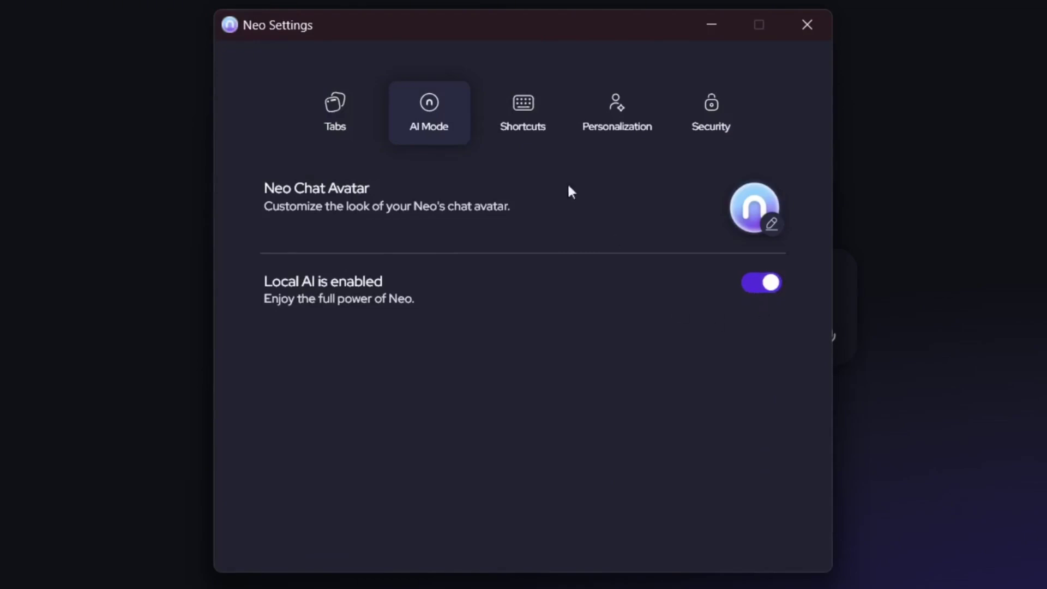
pyautogui.click(522, 117)
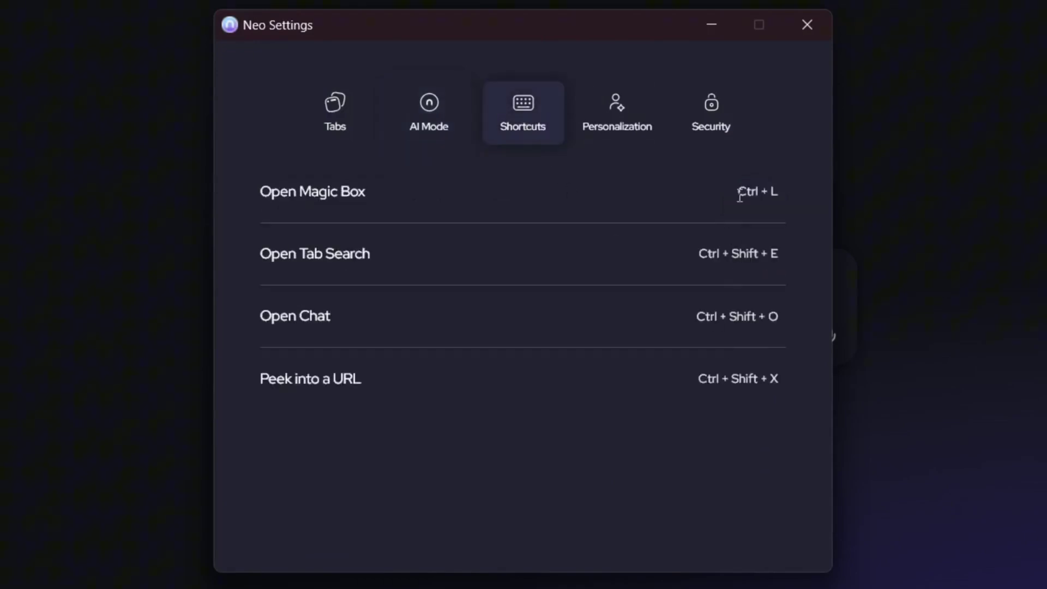
pyautogui.click(617, 126)
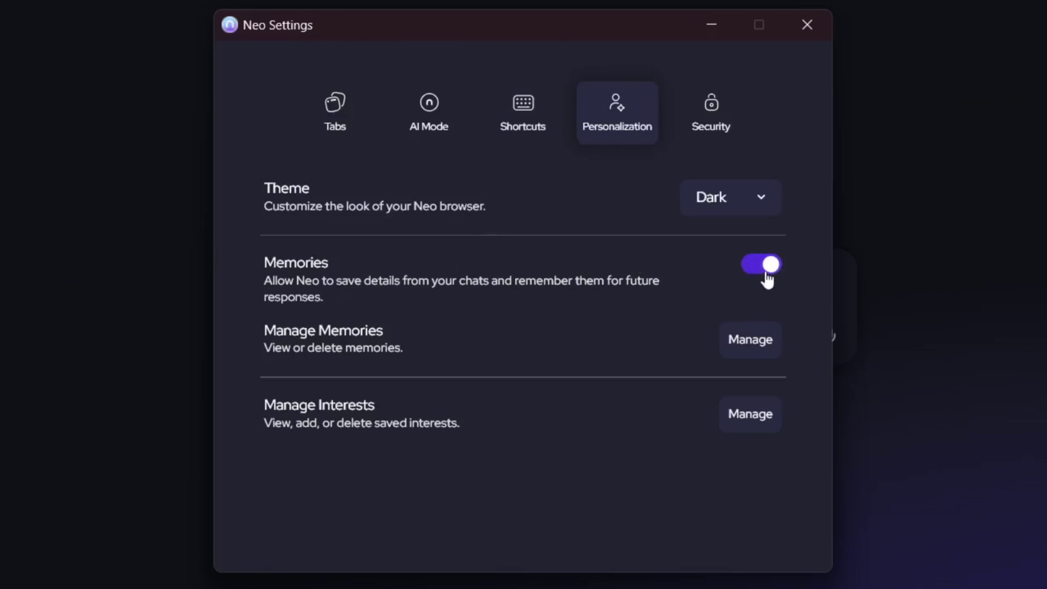
pyautogui.click(751, 354)
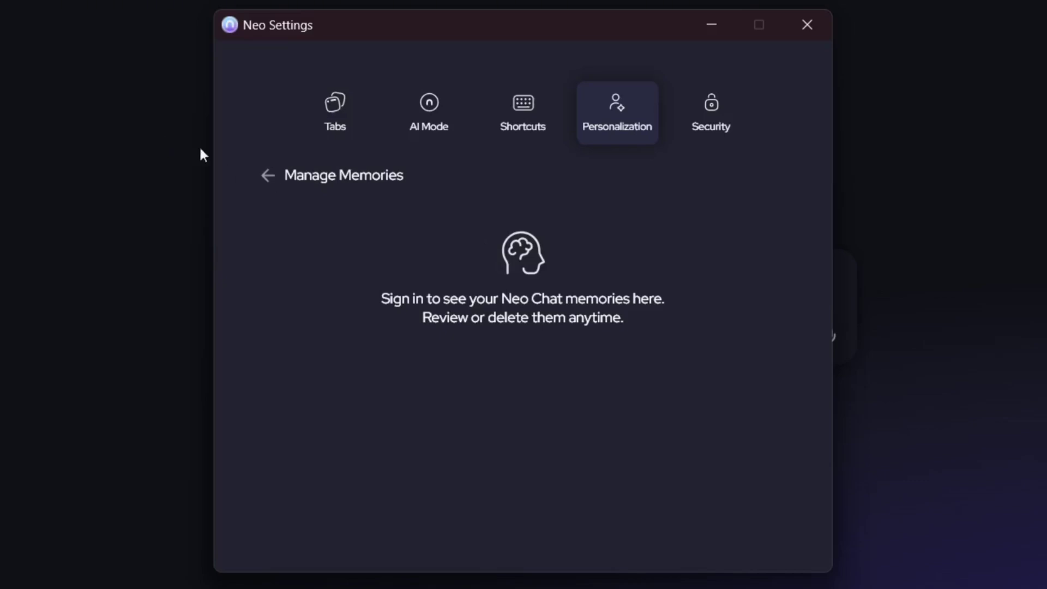
pyautogui.click(268, 175)
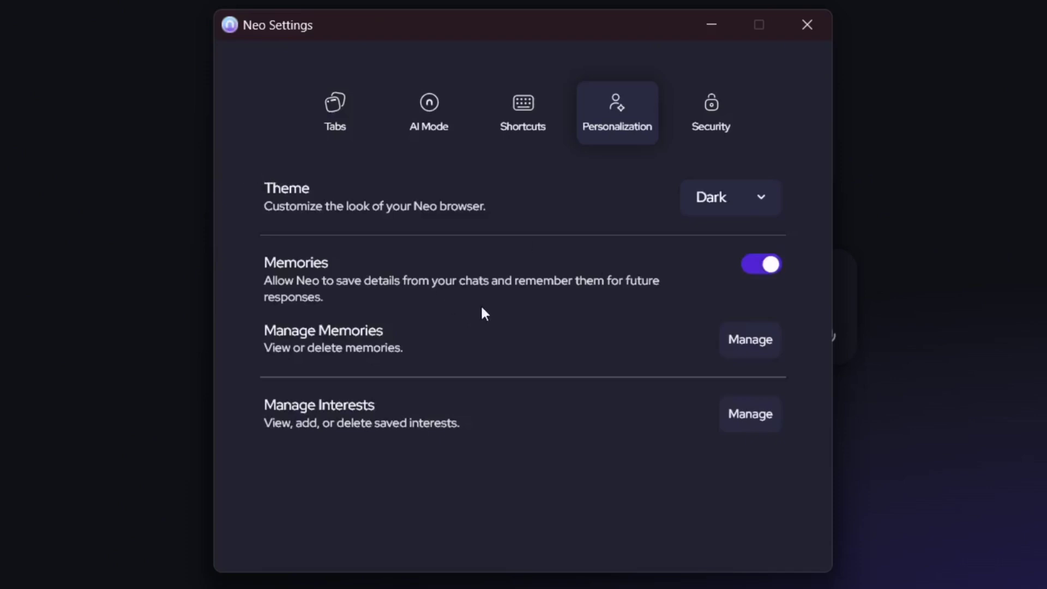
# View the Security settings and toggle Allow acceptable ads off and back on.
pyautogui.click(732, 104)
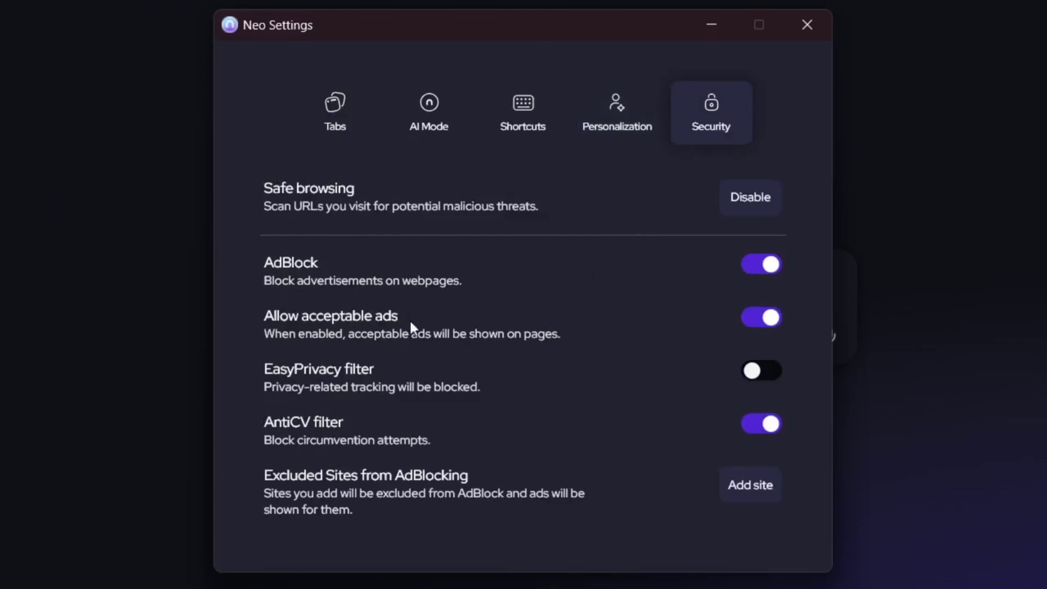
pyautogui.click(749, 328)
# Search 'The bes AI video generators' from the start page and open the MASV comparison result.
pyautogui.click(712, 27)
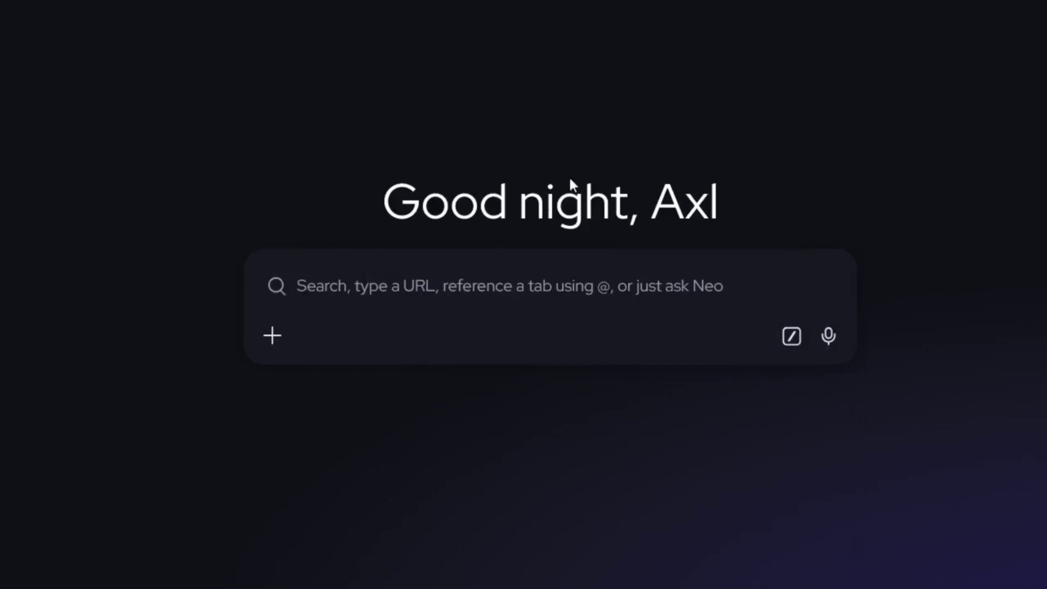
pyautogui.write('The bes AI')
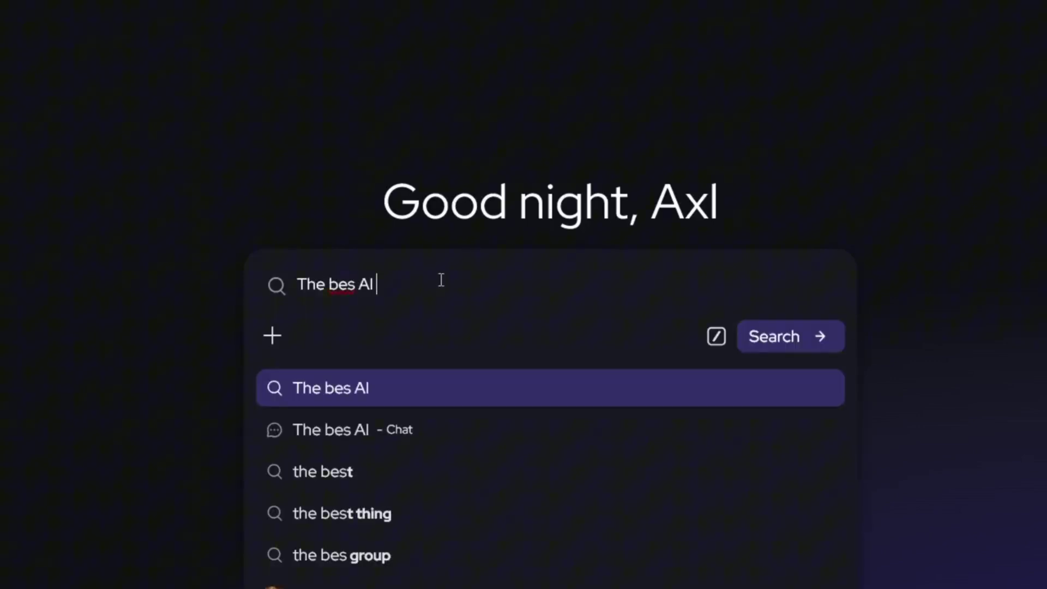
pyautogui.write(' video generators')
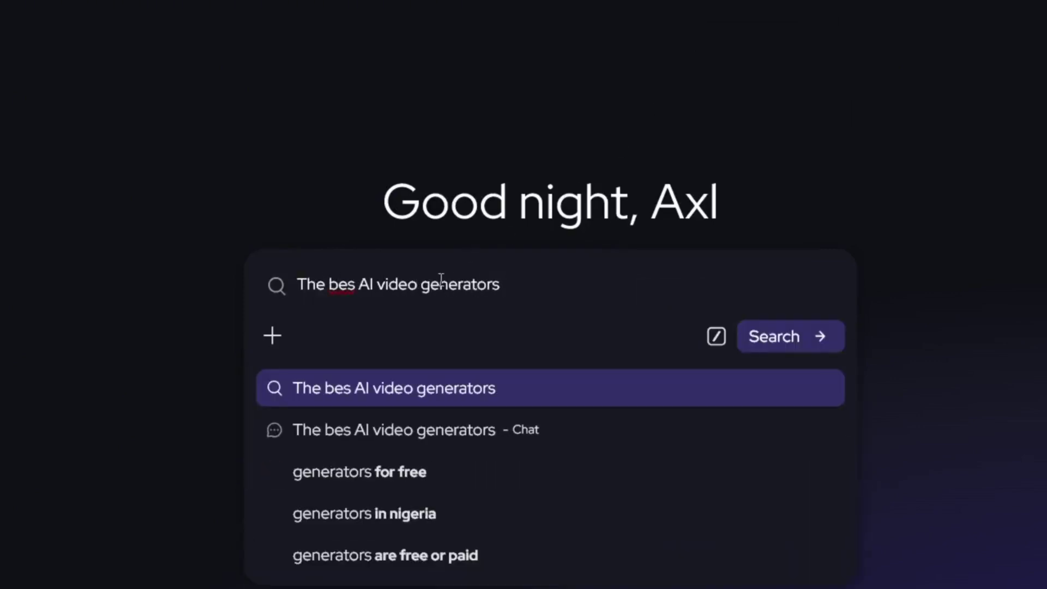
pyautogui.press('Return')
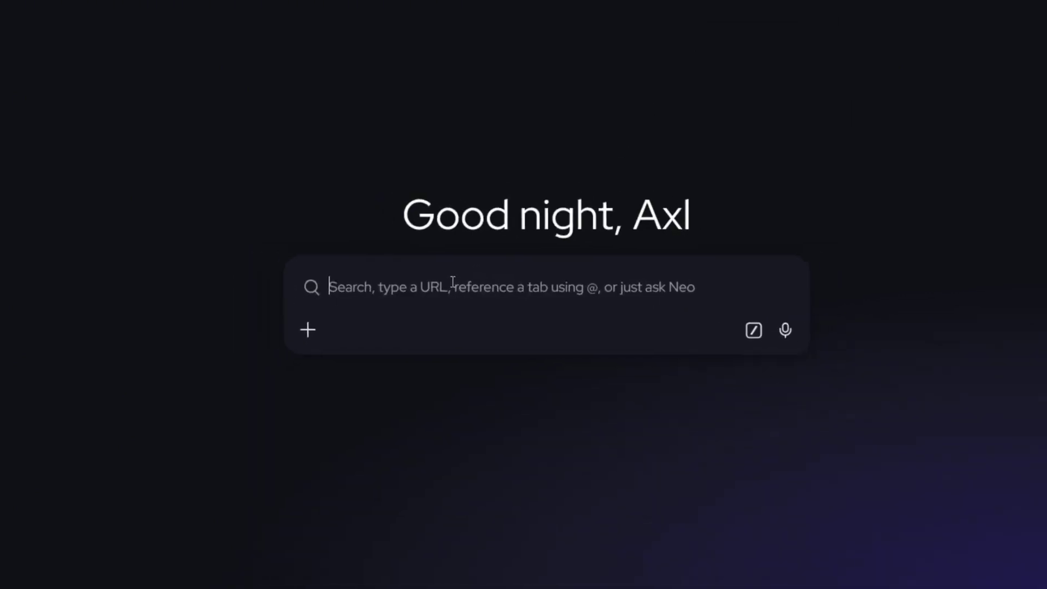
pyautogui.scroll(-8, 967, 255)
pyautogui.scroll(8, 784, 302)
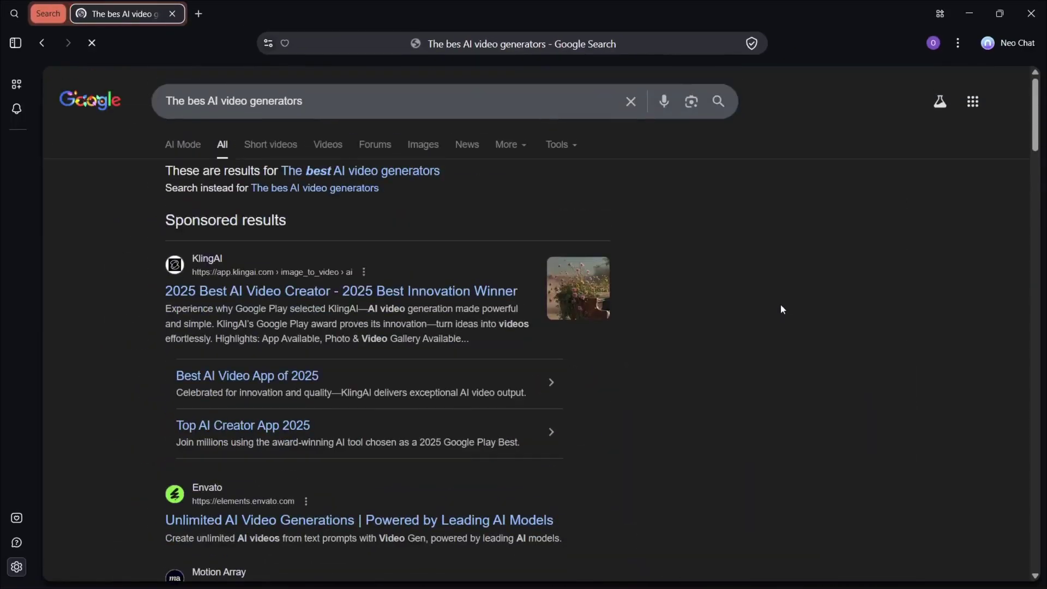
pyautogui.scroll(-6, 367, 319)
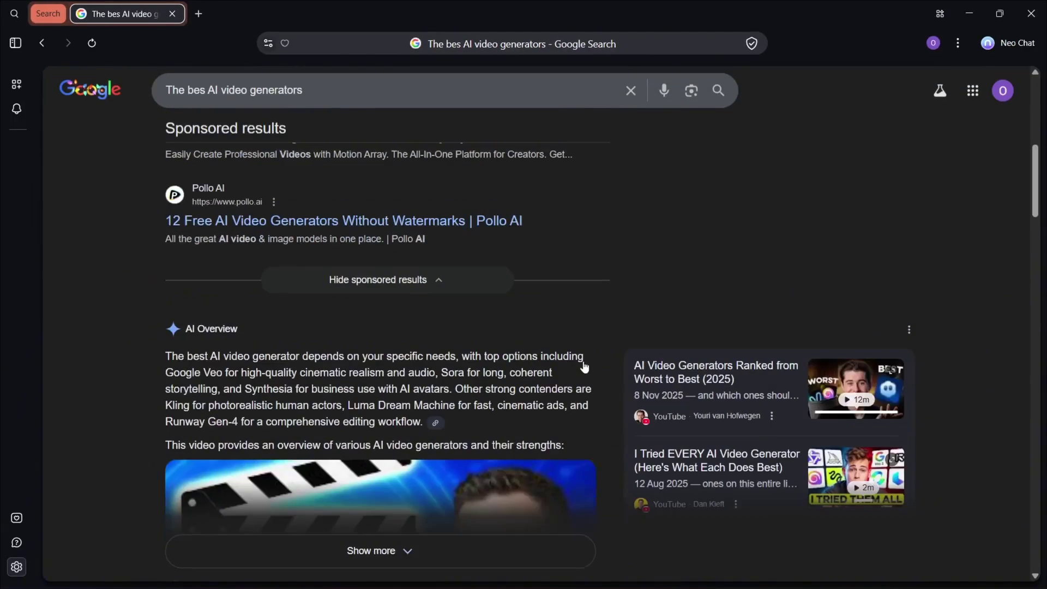
pyautogui.scroll(-8, 469, 306)
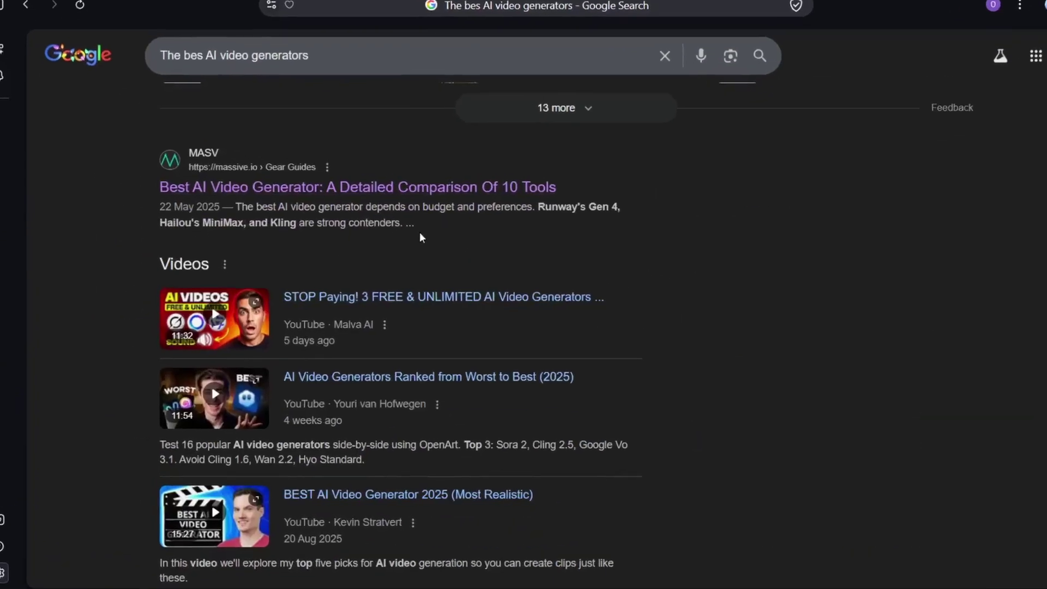
pyautogui.click(383, 198)
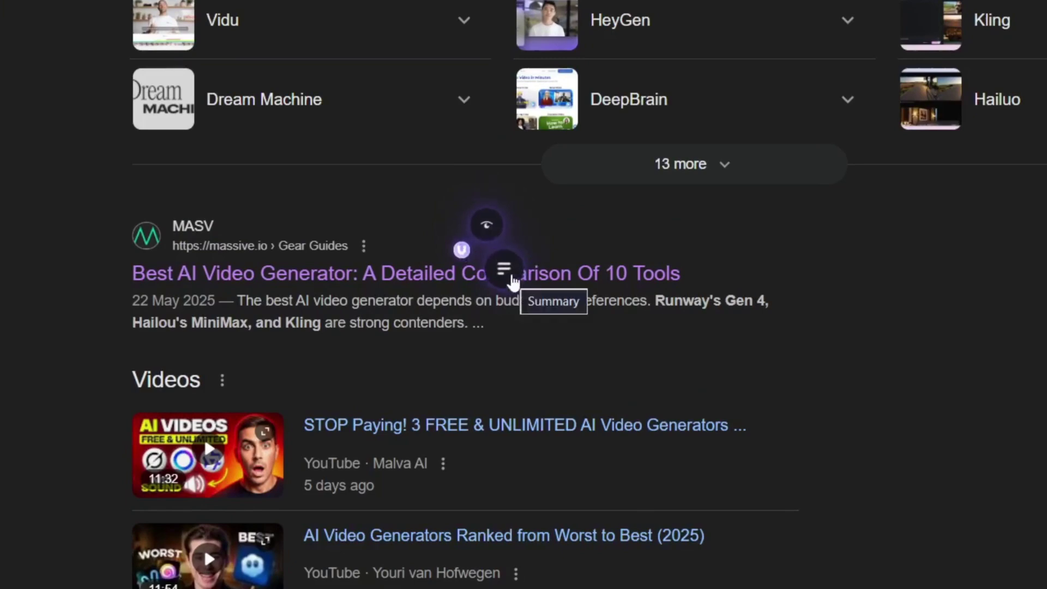
pyautogui.click(486, 225)
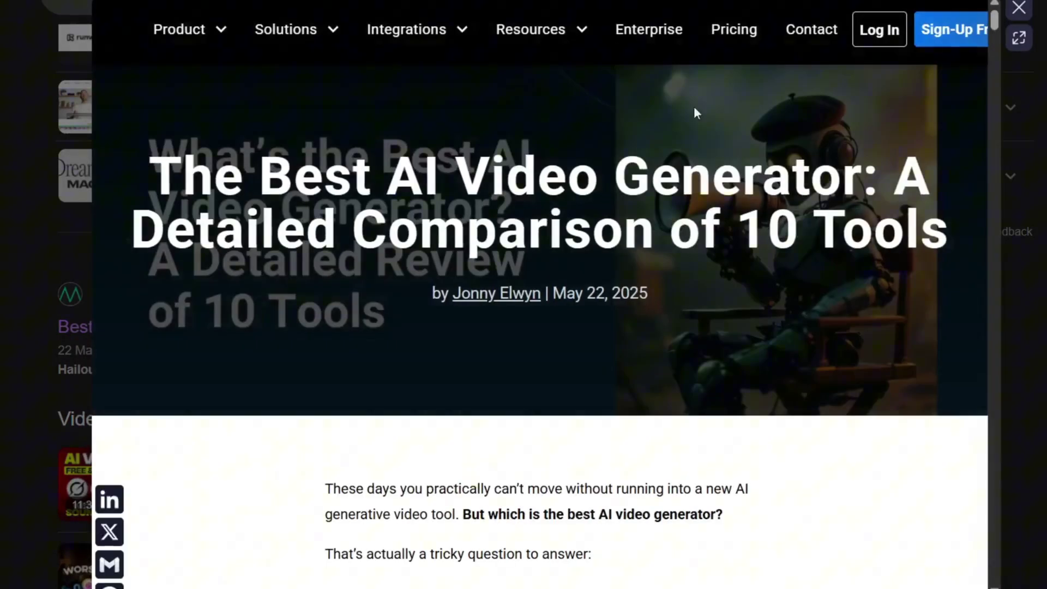
pyautogui.scroll(-2, 697, 280)
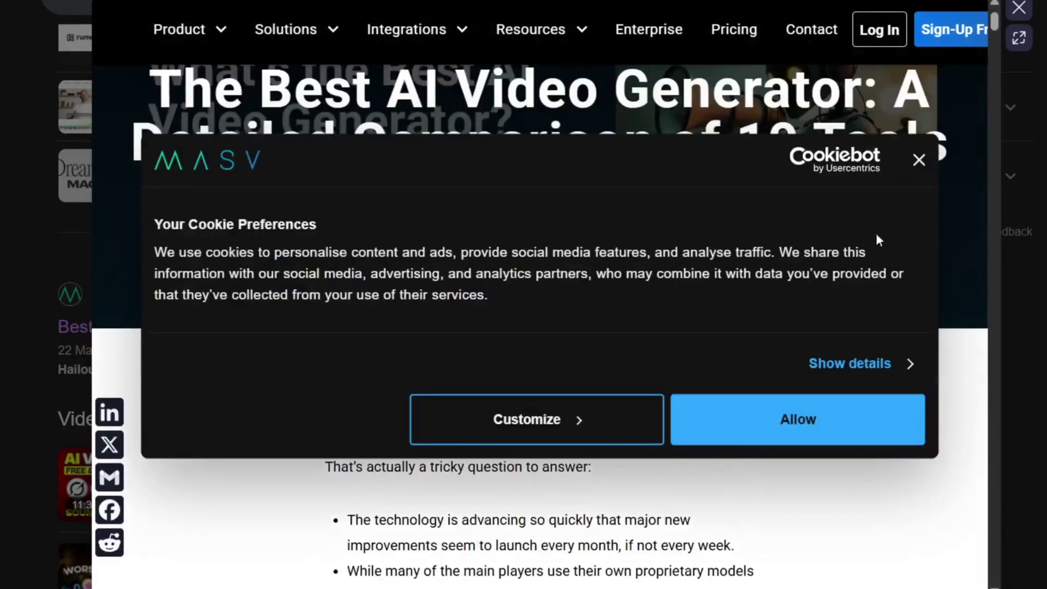
pyautogui.click(919, 162)
pyautogui.scroll(-15, 732, 232)
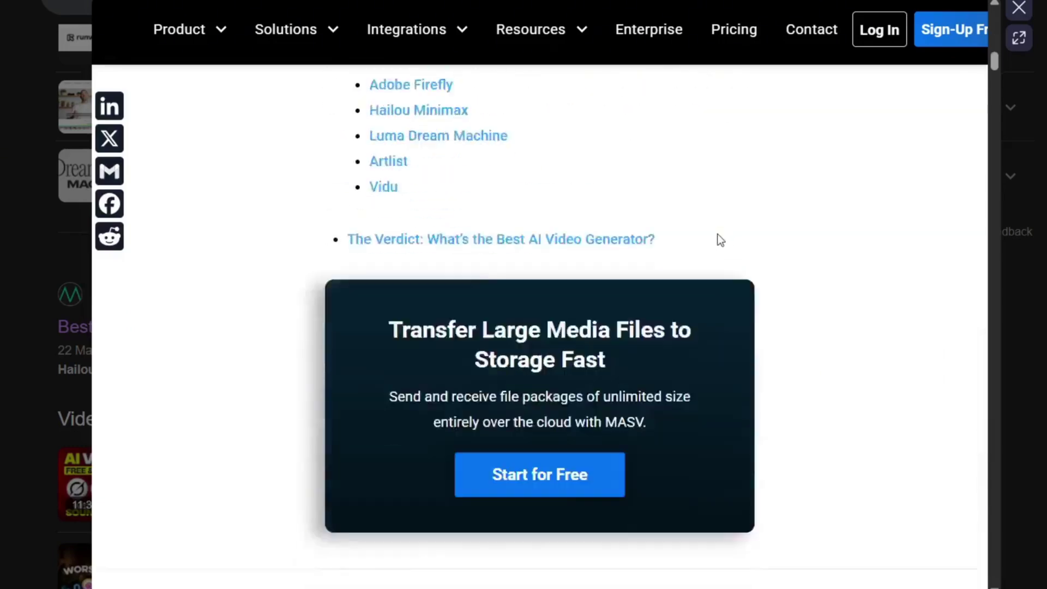
pyautogui.scroll(-8, 643, 251)
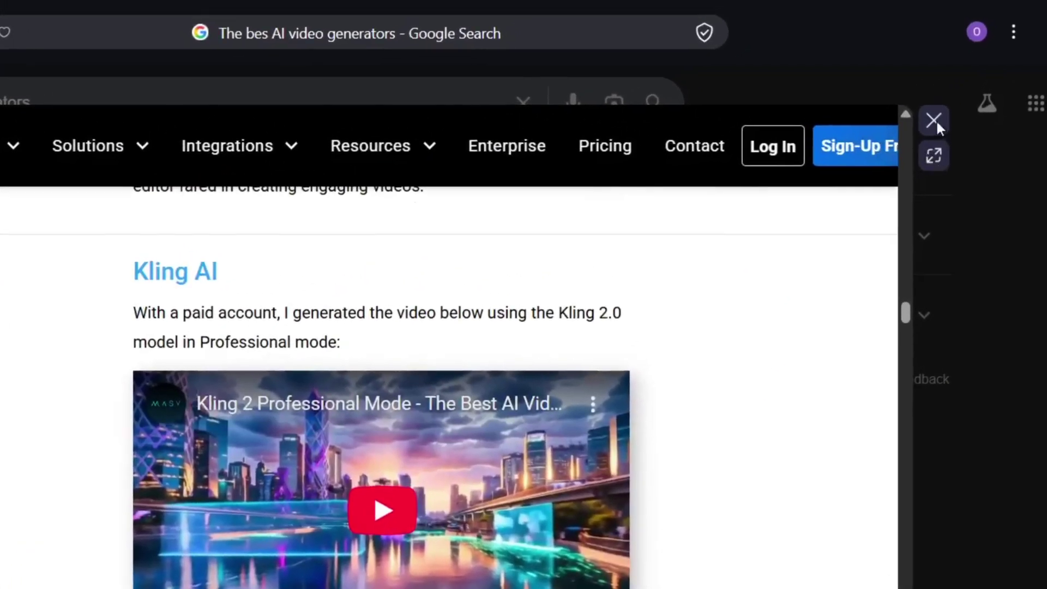
pyautogui.click(934, 120)
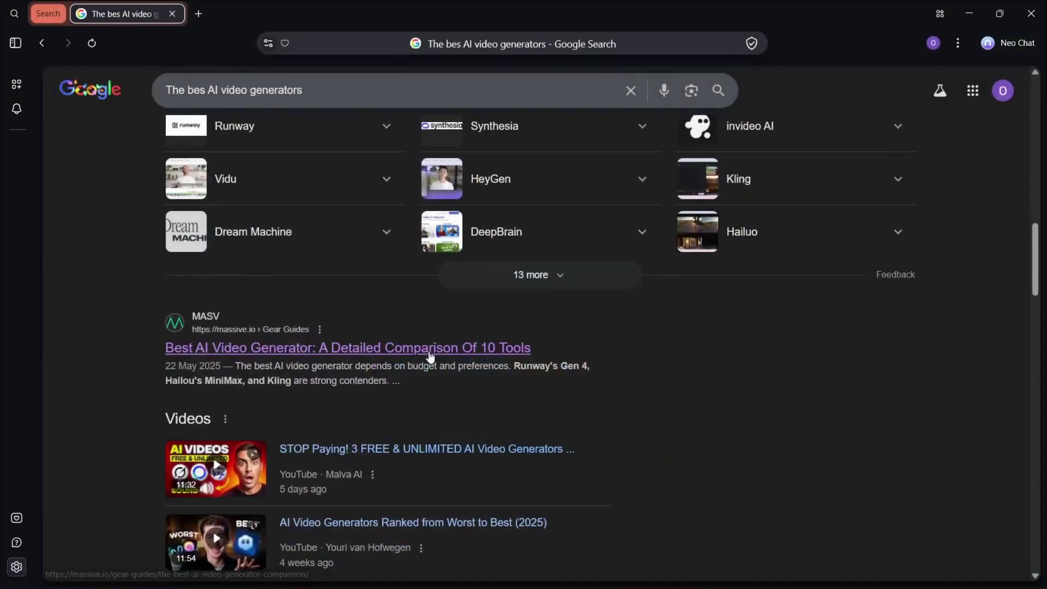
pyautogui.moveTo(430, 356)
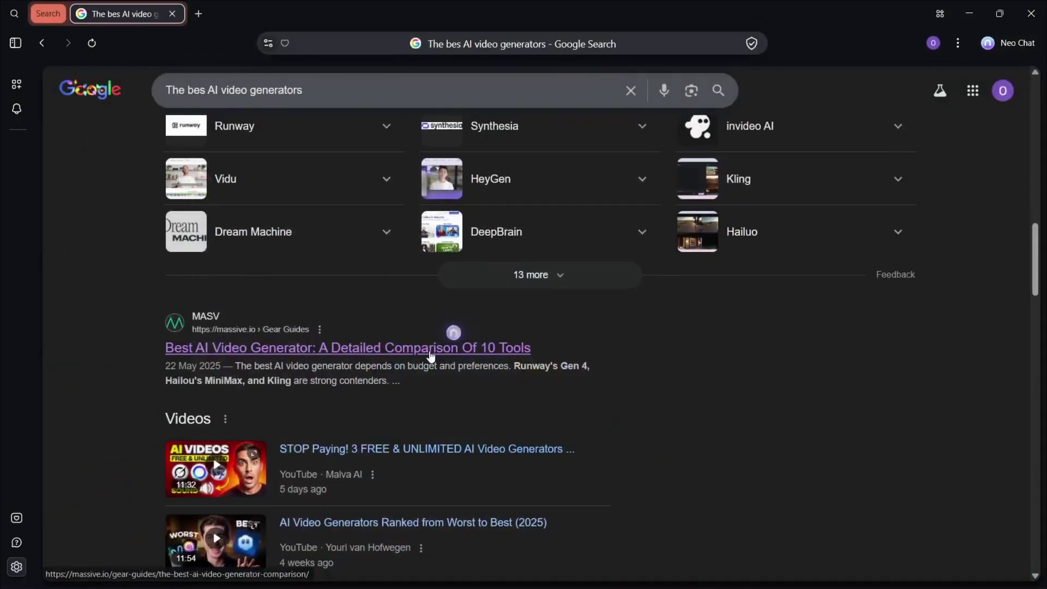
# Summarize the MASV comparison result in Neo Chat via its Neo icon.
pyautogui.click(453, 333)
pyautogui.click(883, 254)
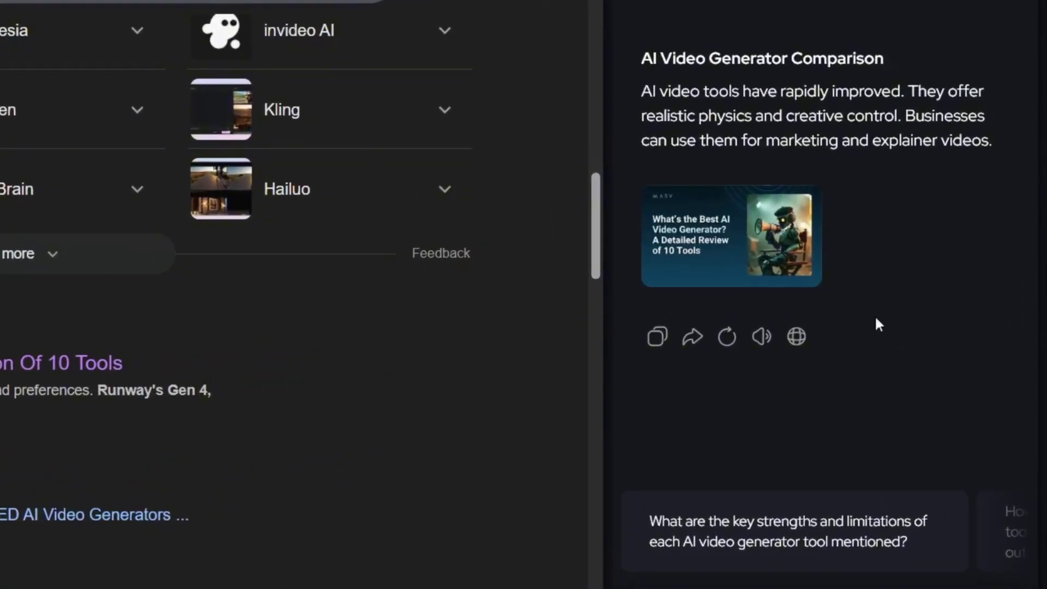
pyautogui.scroll(2, 706, 116)
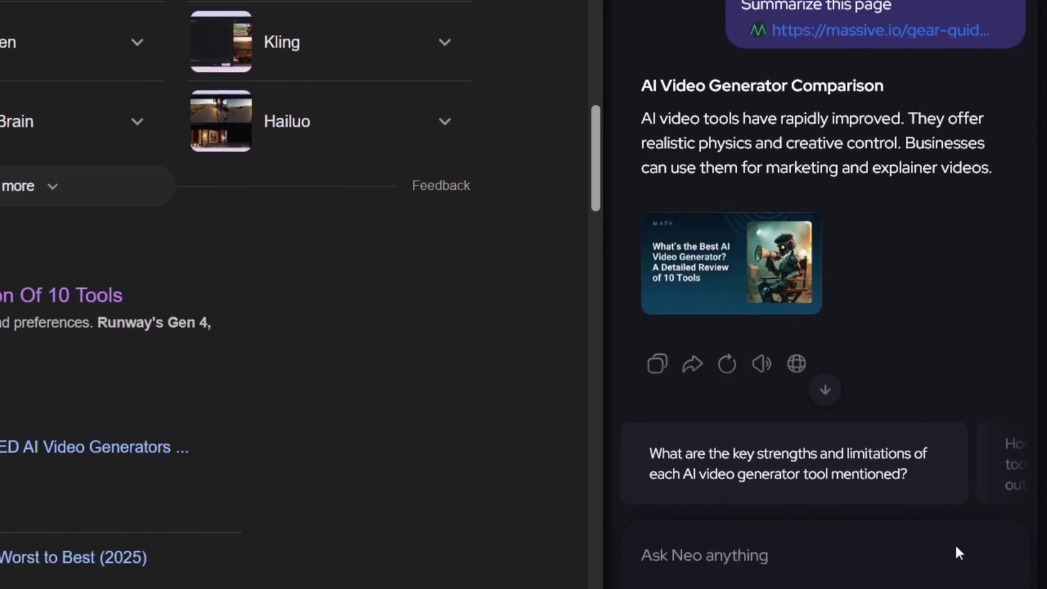
# Browse the Snippets prompt list, including Pros and Cons, Rephrase and Make shorter.
pyautogui.click(965, 568)
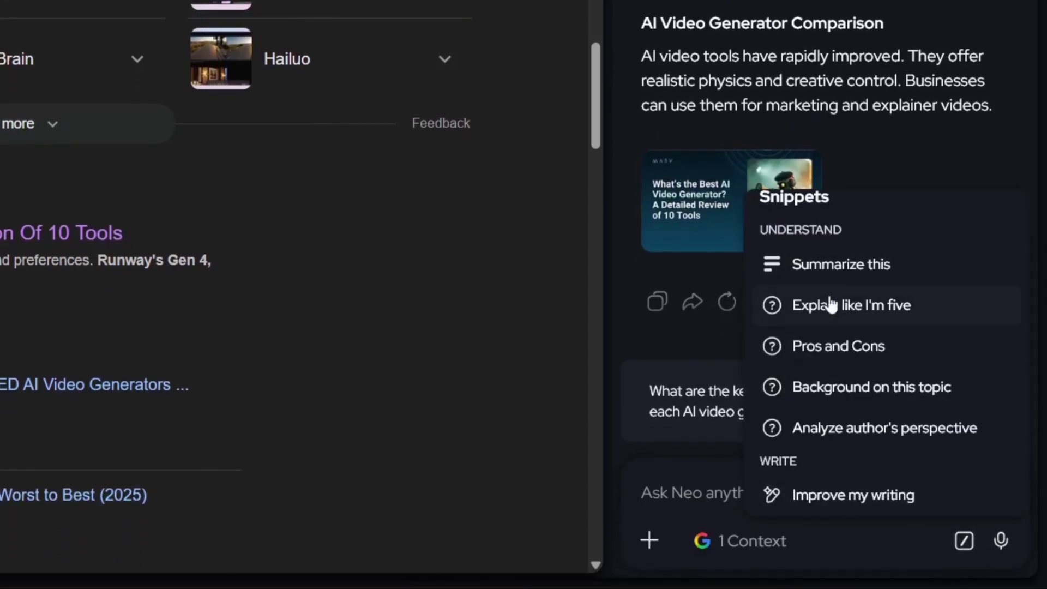
pyautogui.scroll(-4, 875, 322)
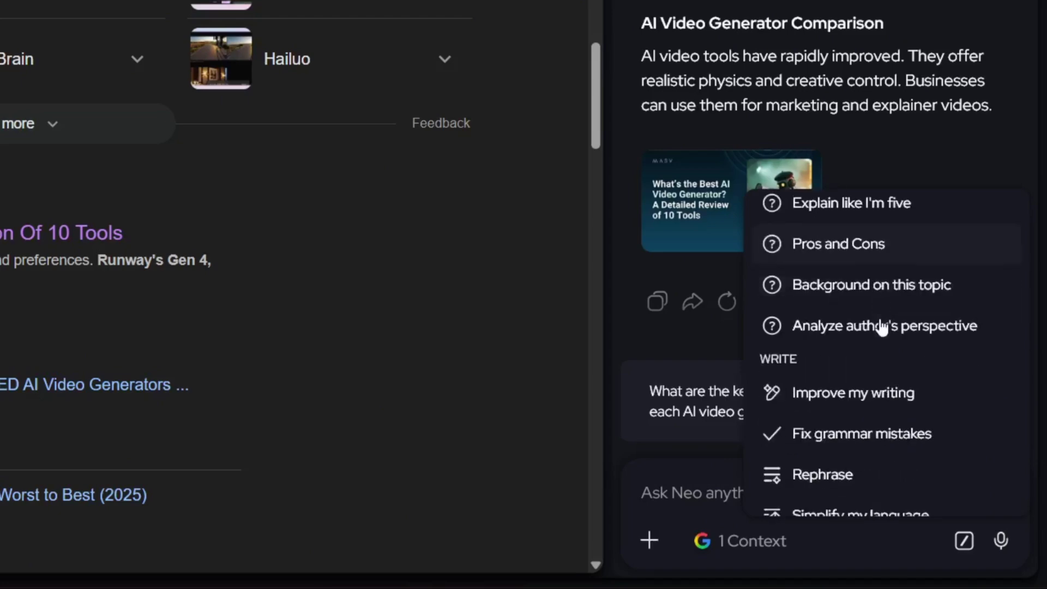
pyautogui.scroll(4, 879, 329)
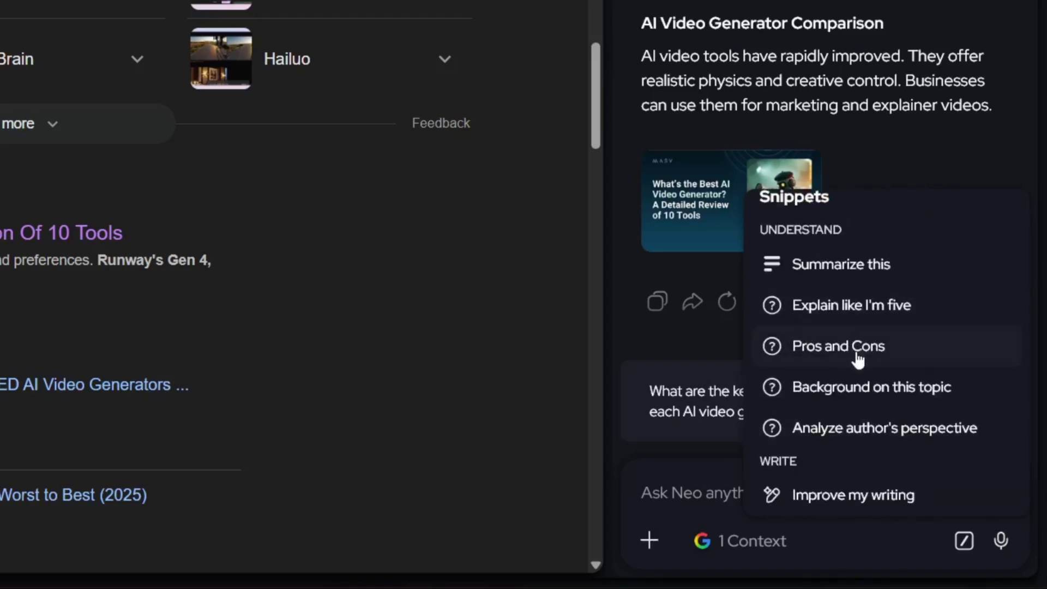
pyautogui.scroll(-10, 858, 360)
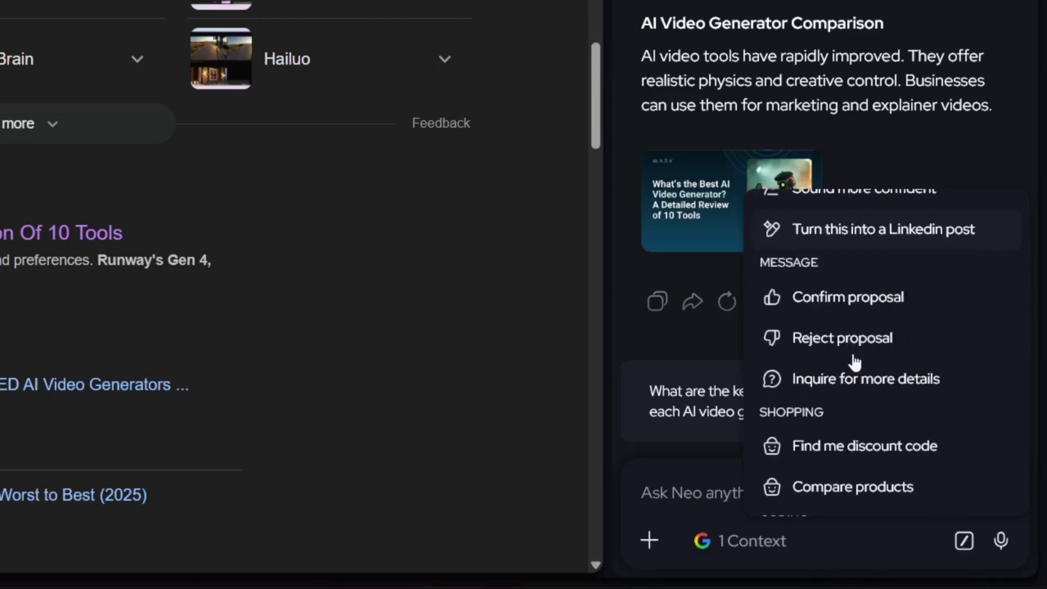
pyautogui.scroll(8, 853, 361)
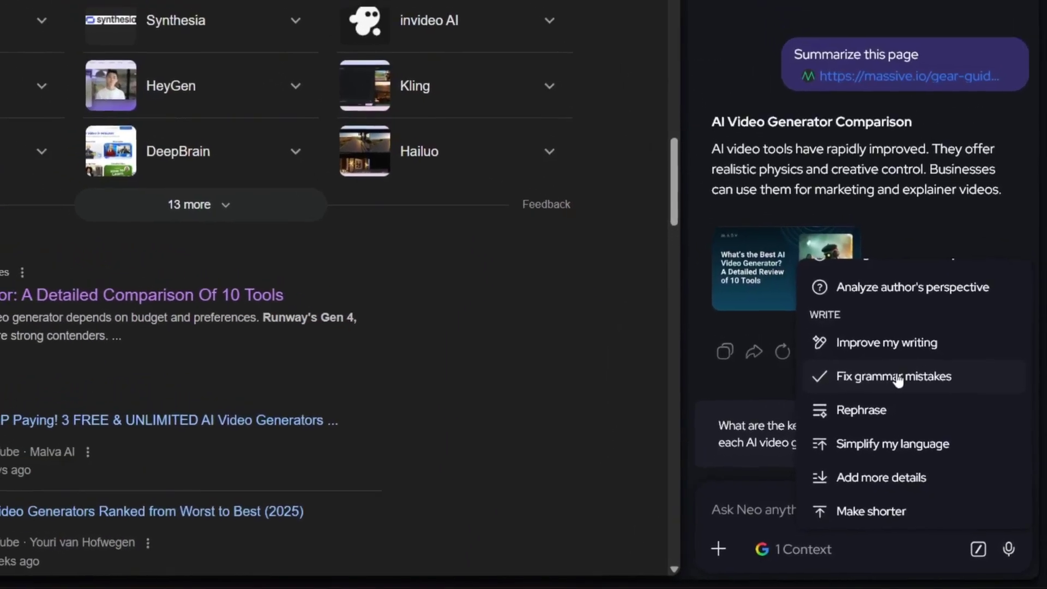
# Open the MASV article and send the 'Explain like I'm five' snippet about it.
pyautogui.click(240, 304)
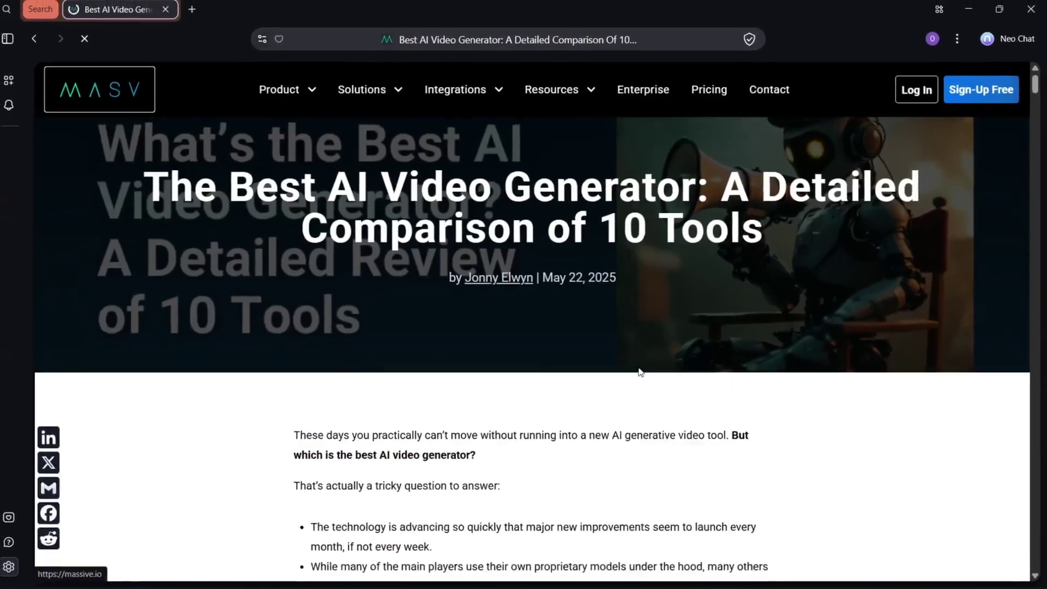
pyautogui.scroll(-5, 665, 344)
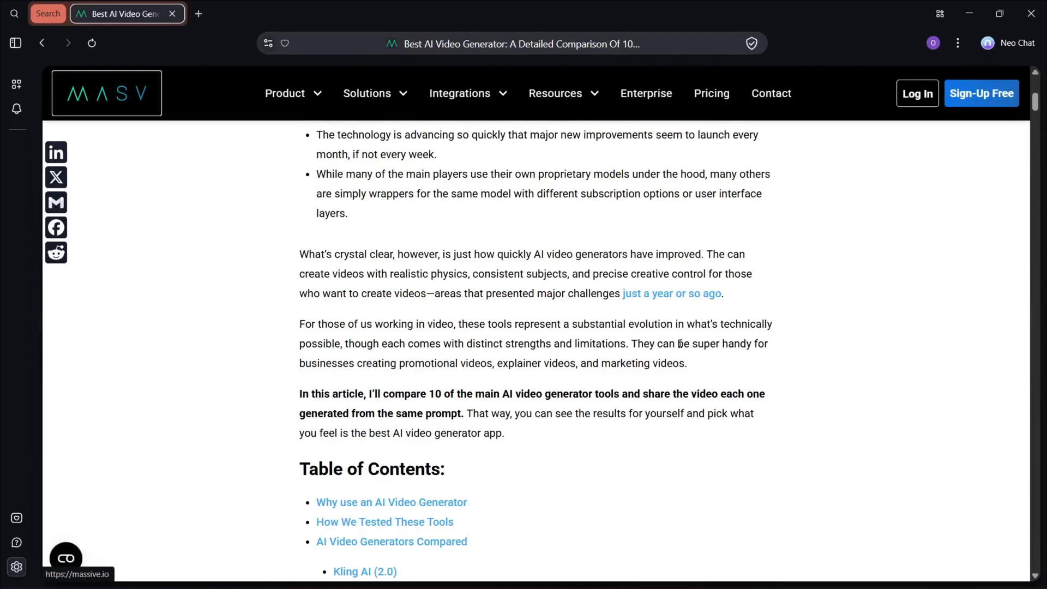
pyautogui.hotkey('ctrl', 'l')
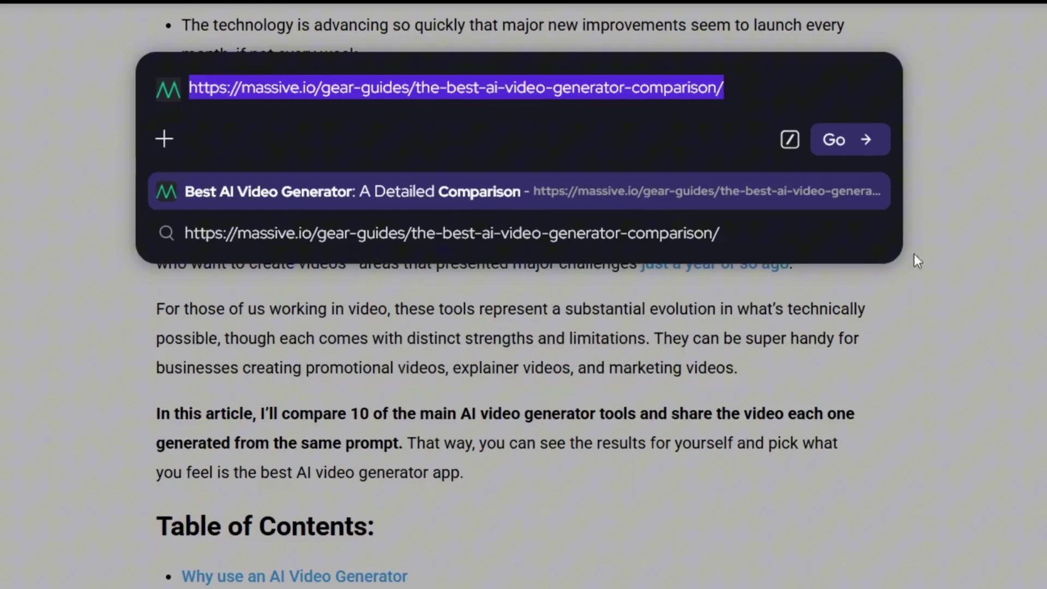
pyautogui.click(792, 142)
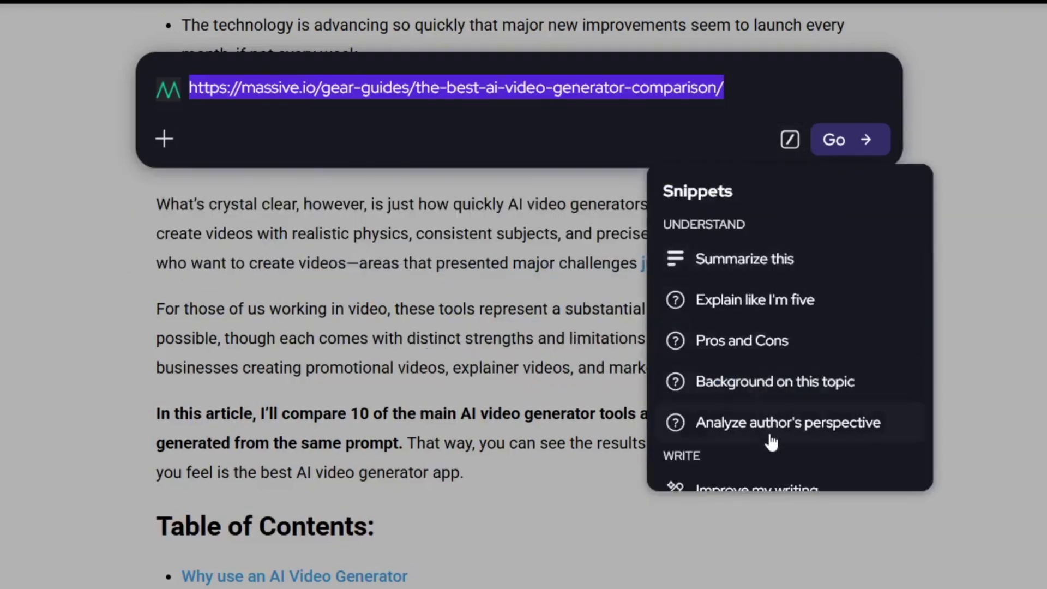
pyautogui.click(751, 314)
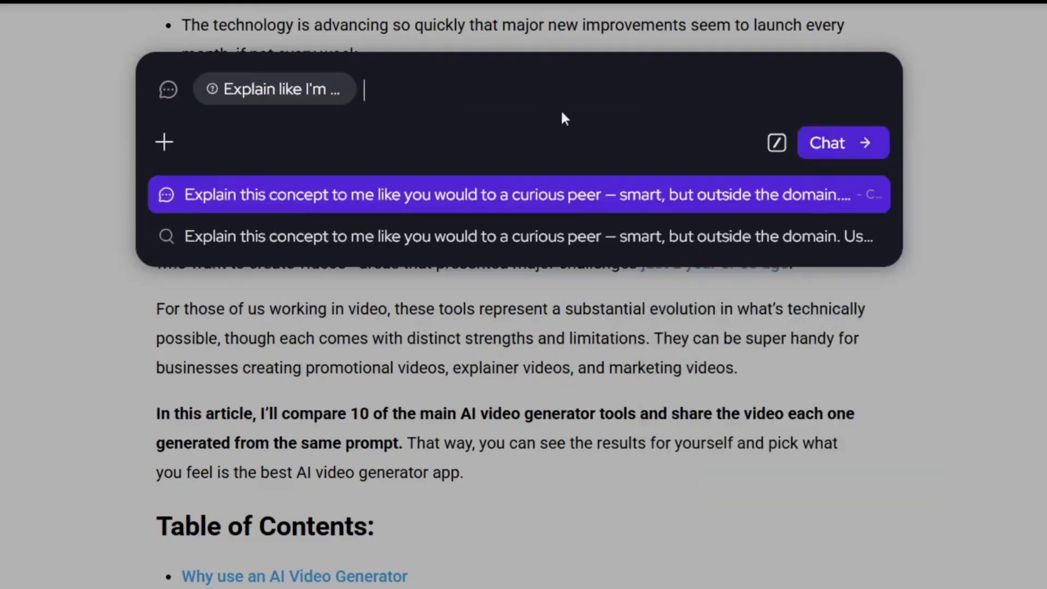
pyautogui.press('Return')
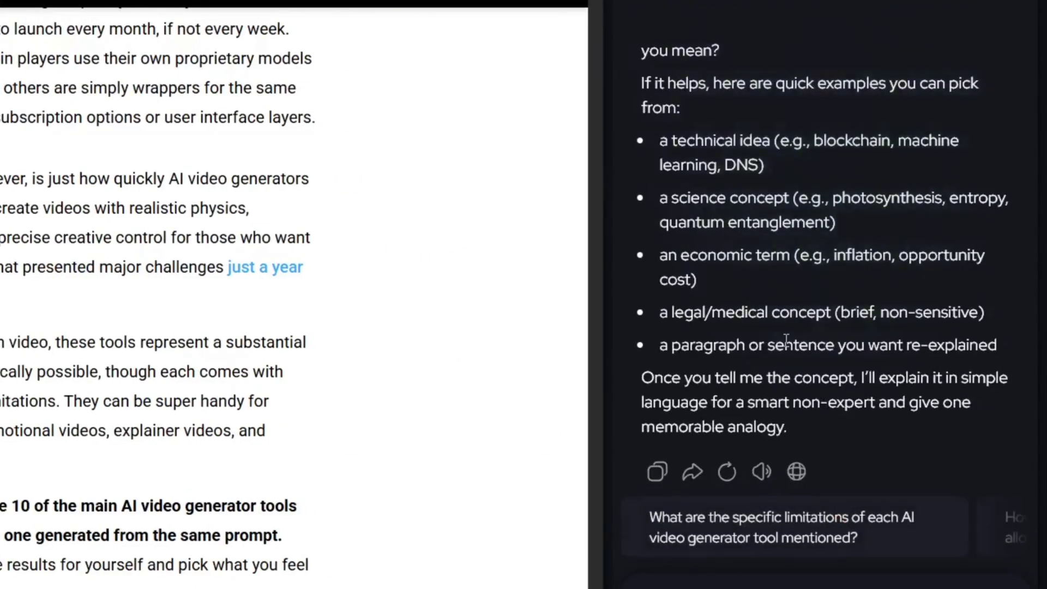
# Have the chat answer read aloud and ask the suggested follow-up question.
pyautogui.scroll(4, 680, 227)
pyautogui.moveTo(648, 195); pyautogui.dragTo(938, 515)
pyautogui.click(909, 437)
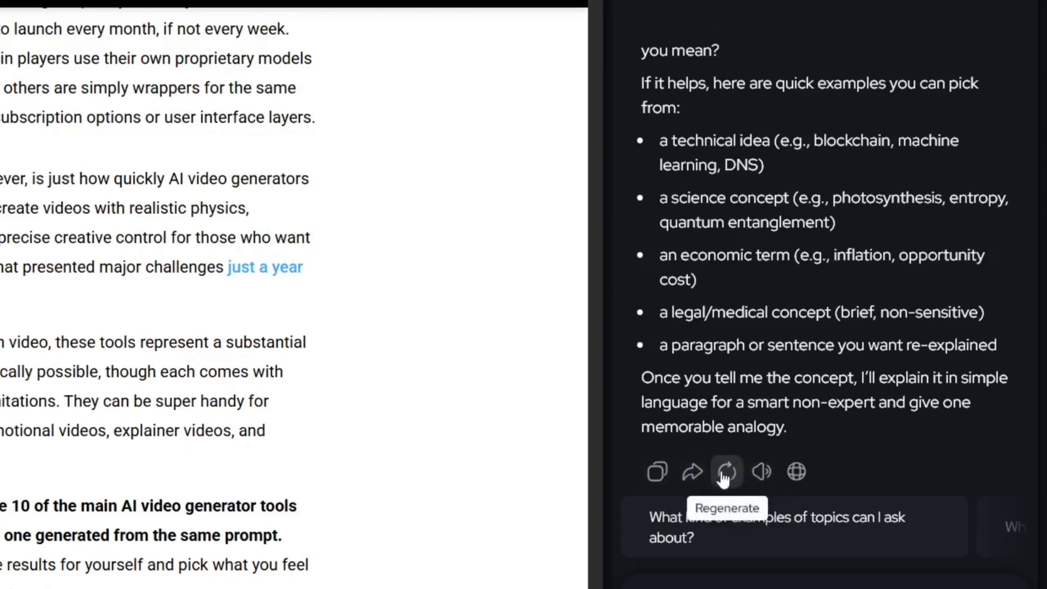
pyautogui.click(764, 473)
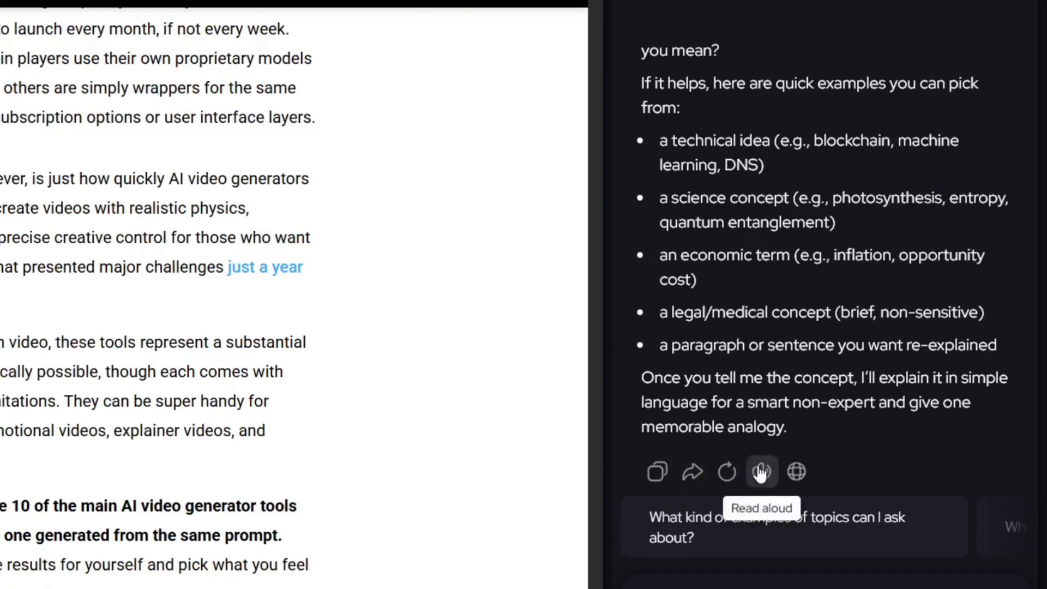
pyautogui.scroll(3, 755, 271)
pyautogui.scroll(-3, 755, 267)
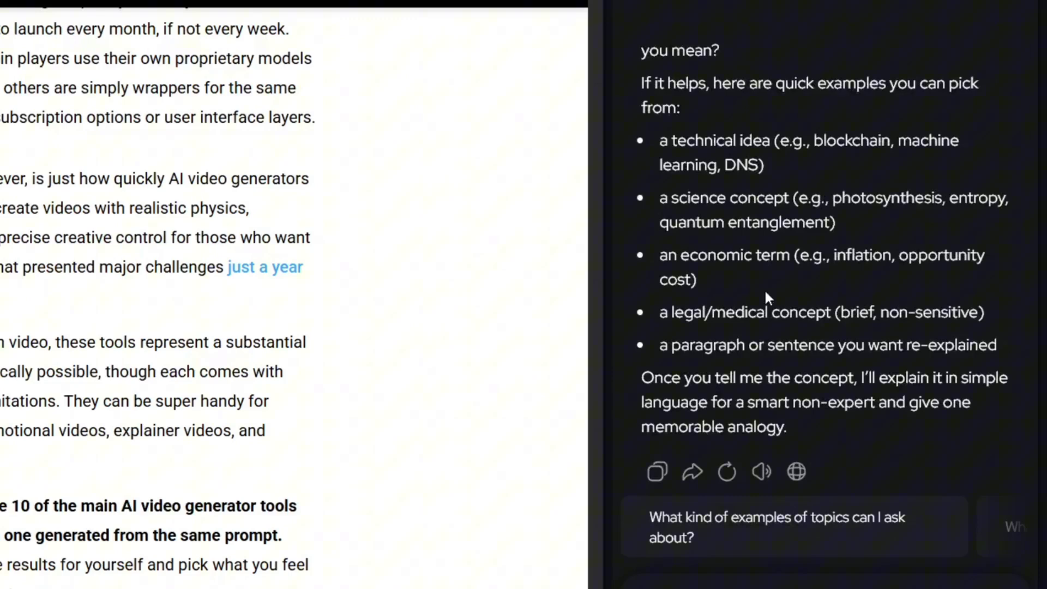
pyautogui.click(786, 521)
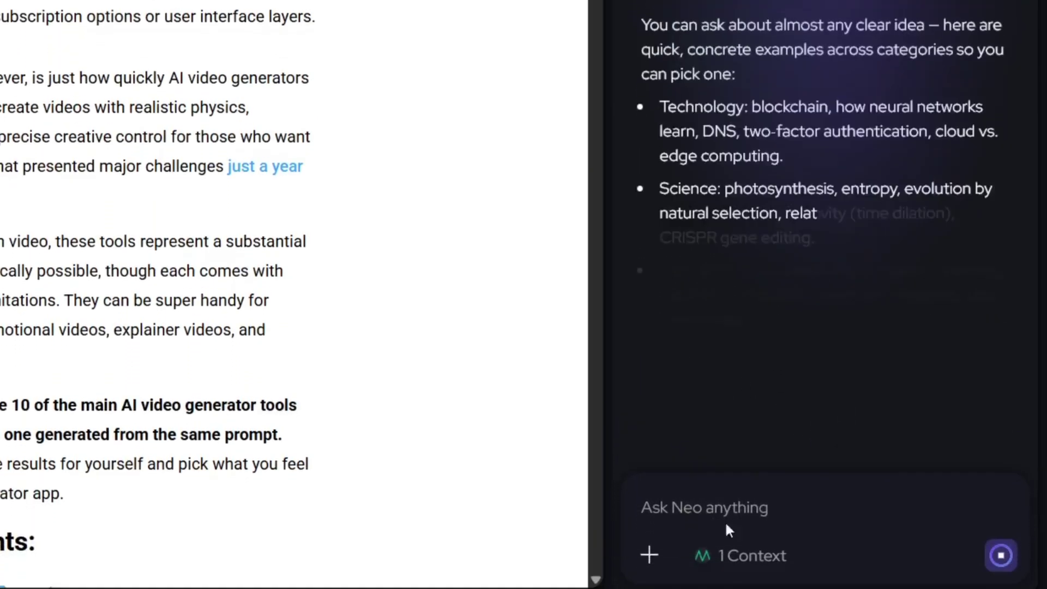
# Remove the MASV article from the chat's context list.
pyautogui.click(747, 540)
pyautogui.click(903, 487)
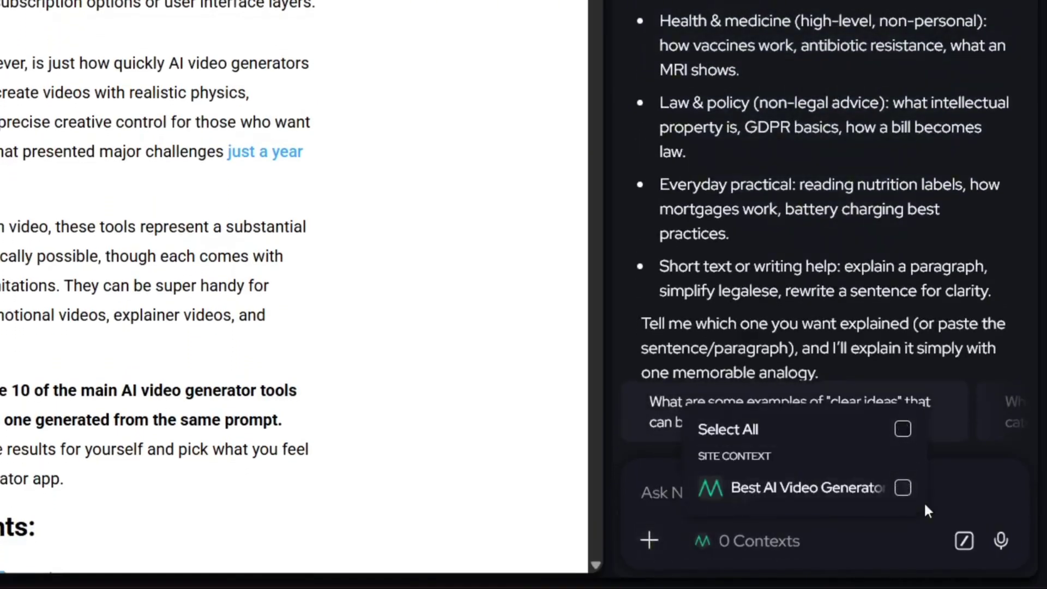
pyautogui.click(828, 504)
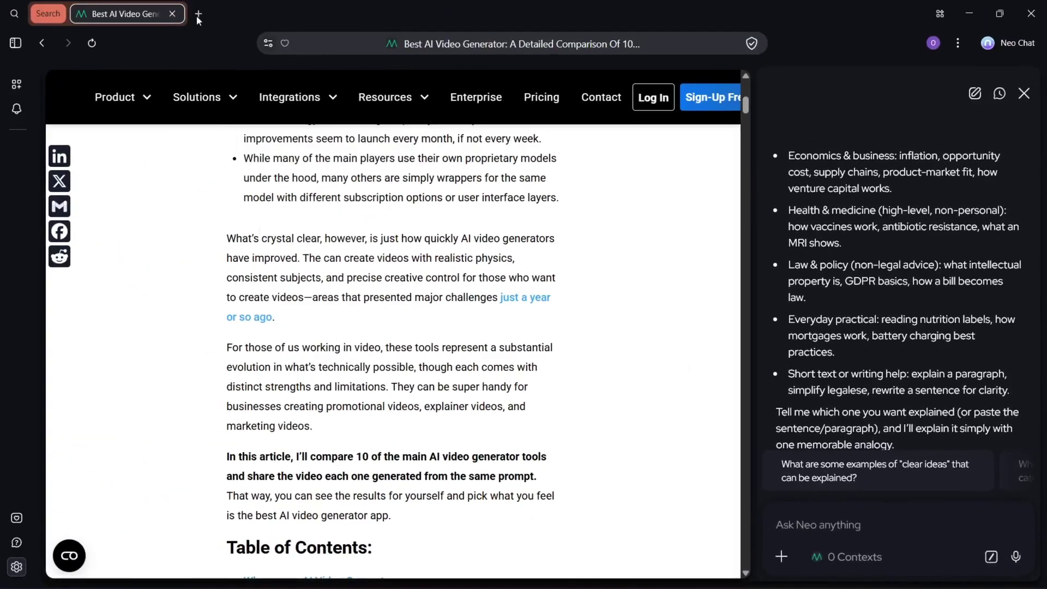
# From a new tab, ask the chat 'list of the best imag ganeration models in 2025'.
pyautogui.click(196, 15)
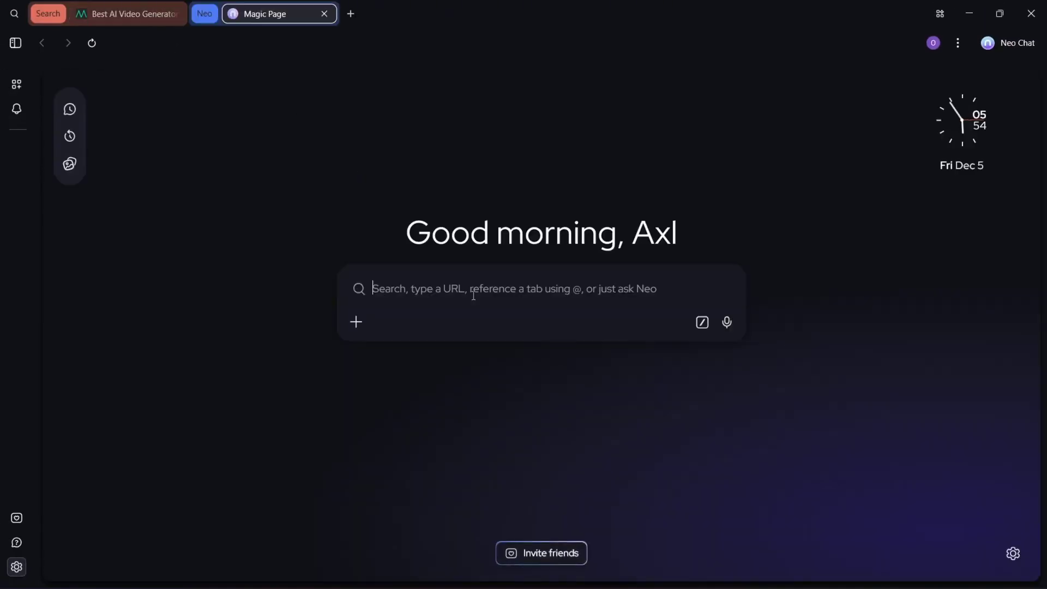
pyautogui.write('How')
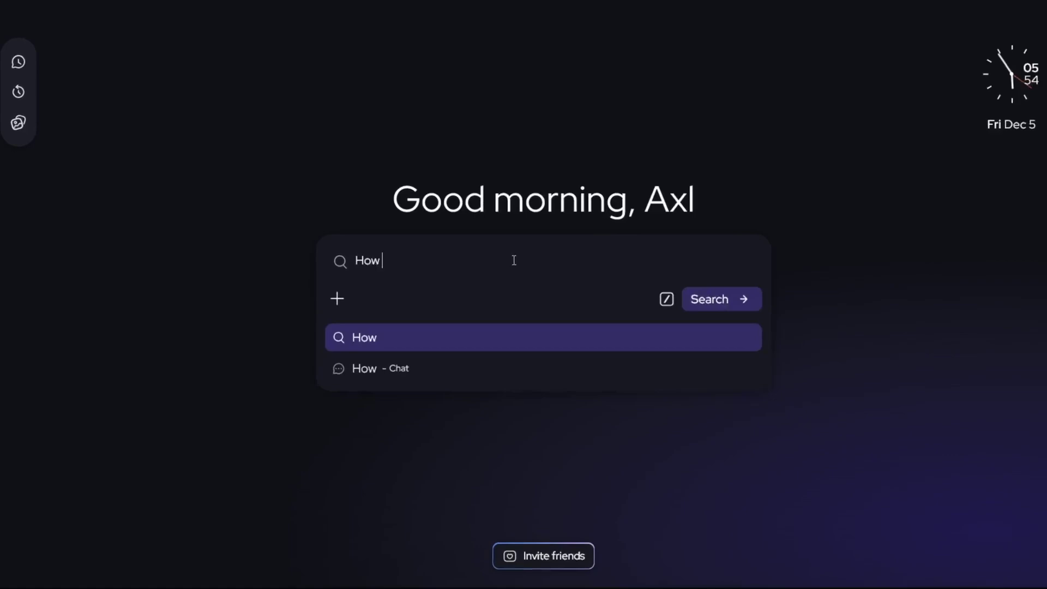
pyautogui.press('BackSpace')
pyautogui.press('BackSpace')
pyautogui.press('BackSpace')
pyautogui.write('list of the')
pyautogui.write(' best ')
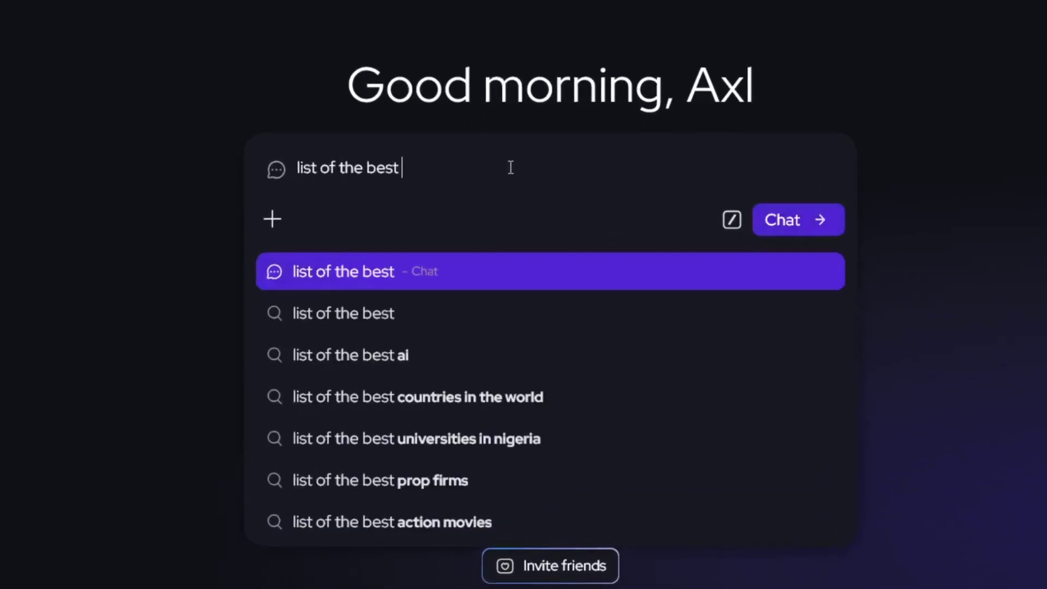
pyautogui.write('imag ganeration models in 2025')
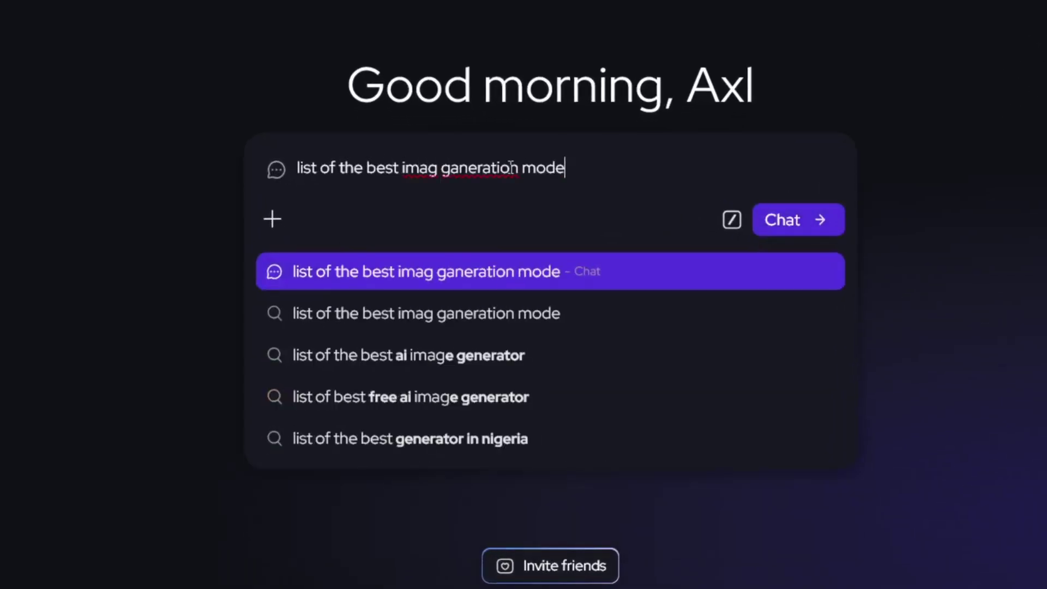
pyautogui.press('Return')
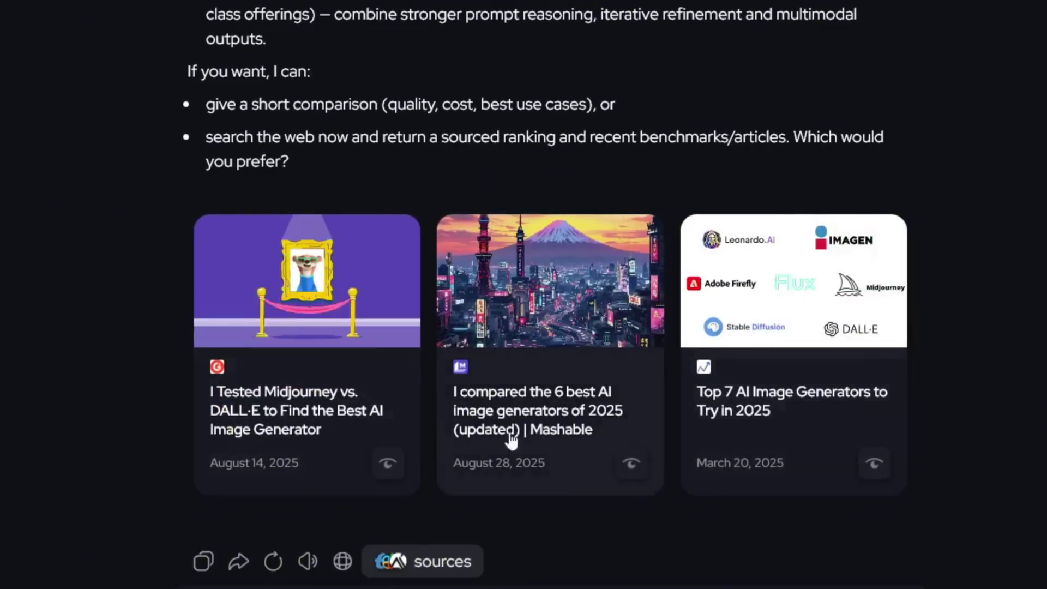
# Run a web search and open the CNET 'Best AI Image Generators of 2025' article.
pyautogui.click(342, 561)
pyautogui.scroll(-15, 442, 300)
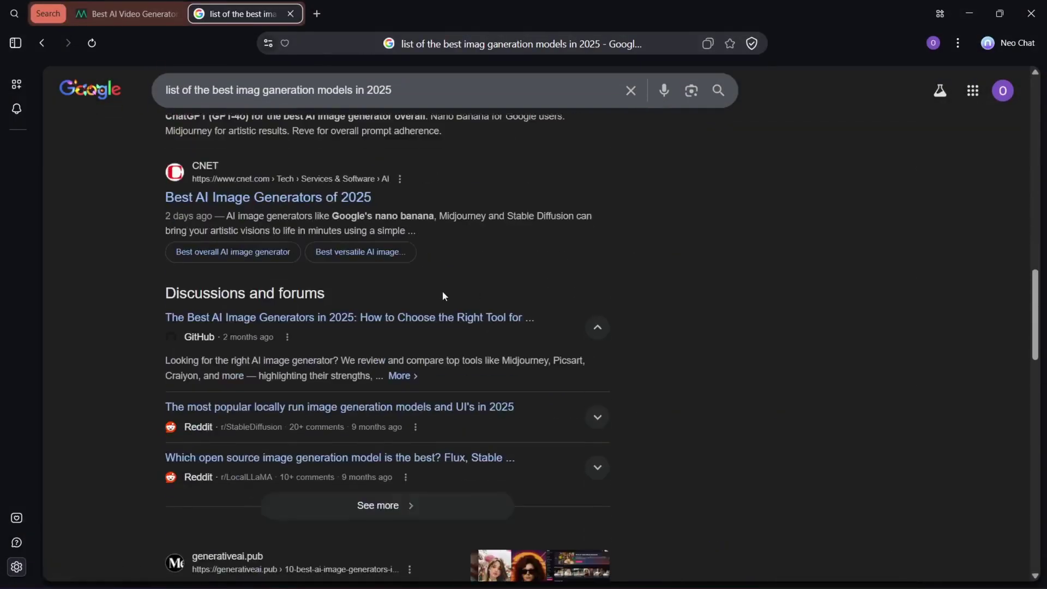
pyautogui.scroll(3, 382, 316)
pyautogui.click(320, 333)
pyautogui.scroll(-10, 549, 314)
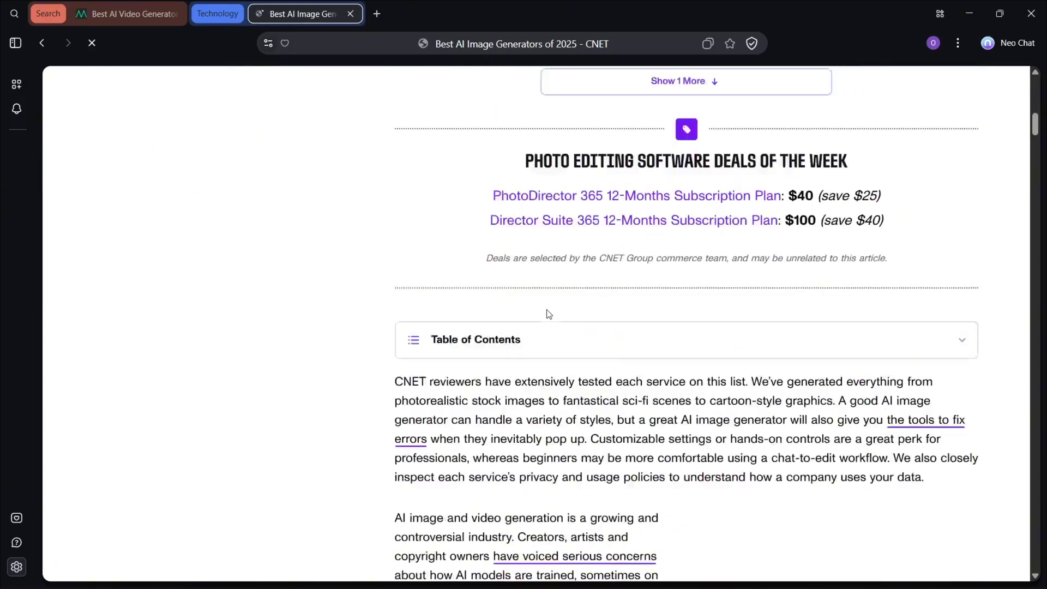
pyautogui.scroll(15, 545, 312)
# Ask Neo Chat 'Give me the list.' about the article, then dismiss the ad-blocker popup.
pyautogui.click(1009, 43)
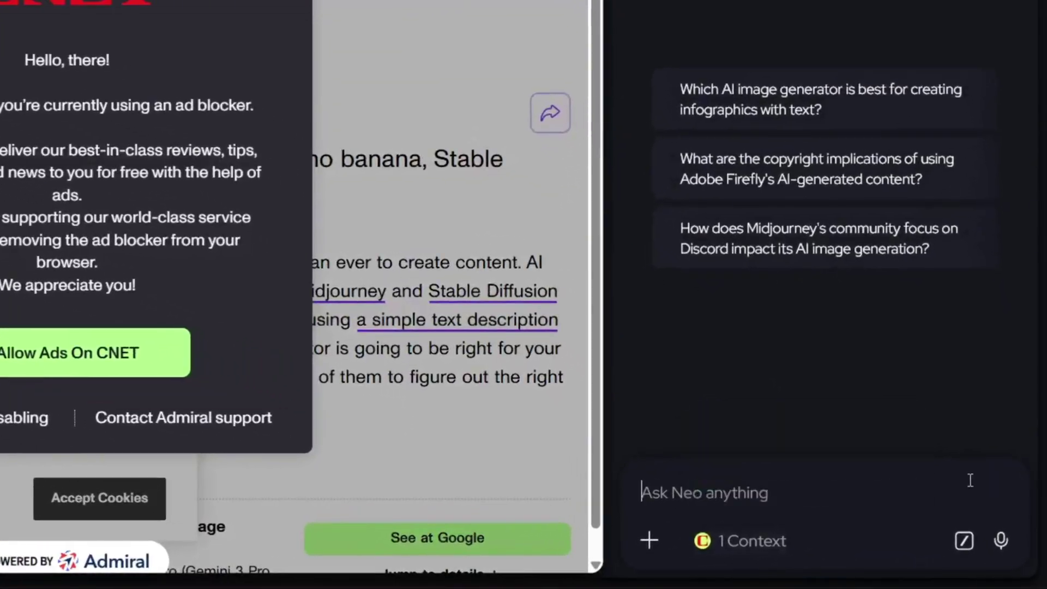
pyautogui.write('Gve')
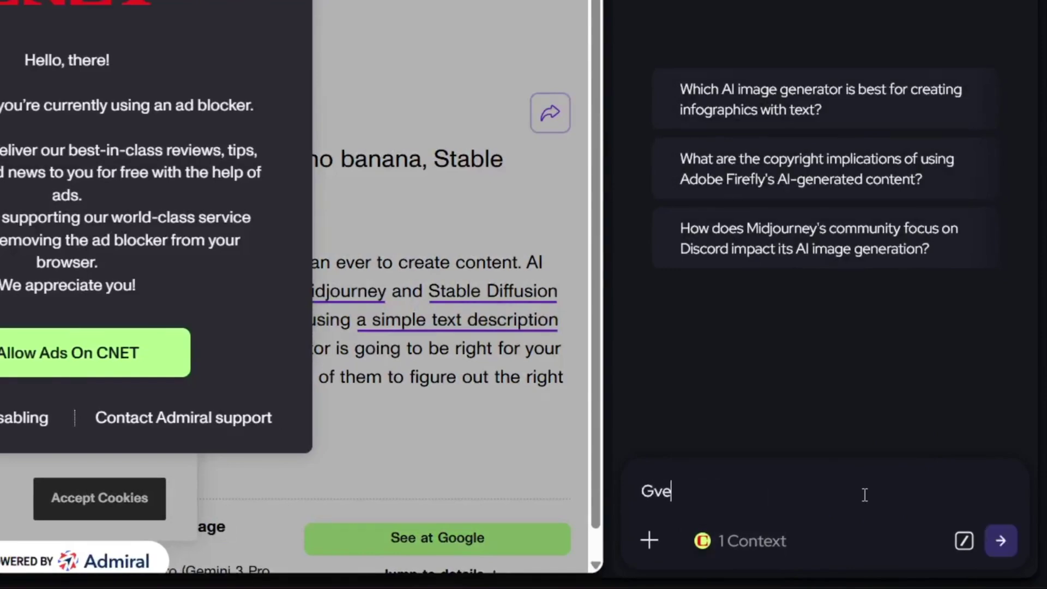
pyautogui.write('ive me the list')
pyautogui.press('Return')
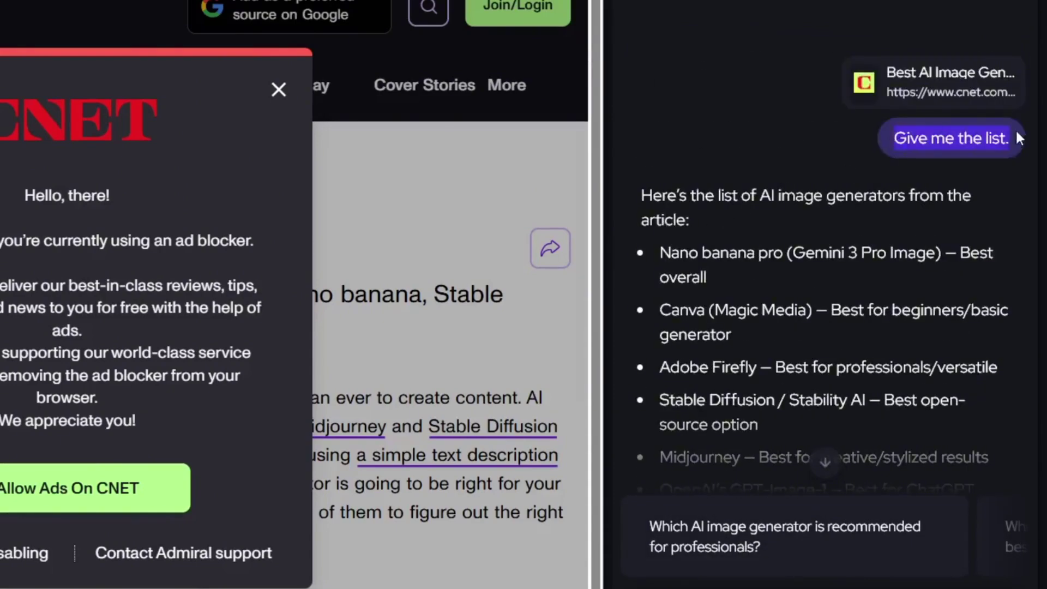
pyautogui.scroll(-4, 690, 153)
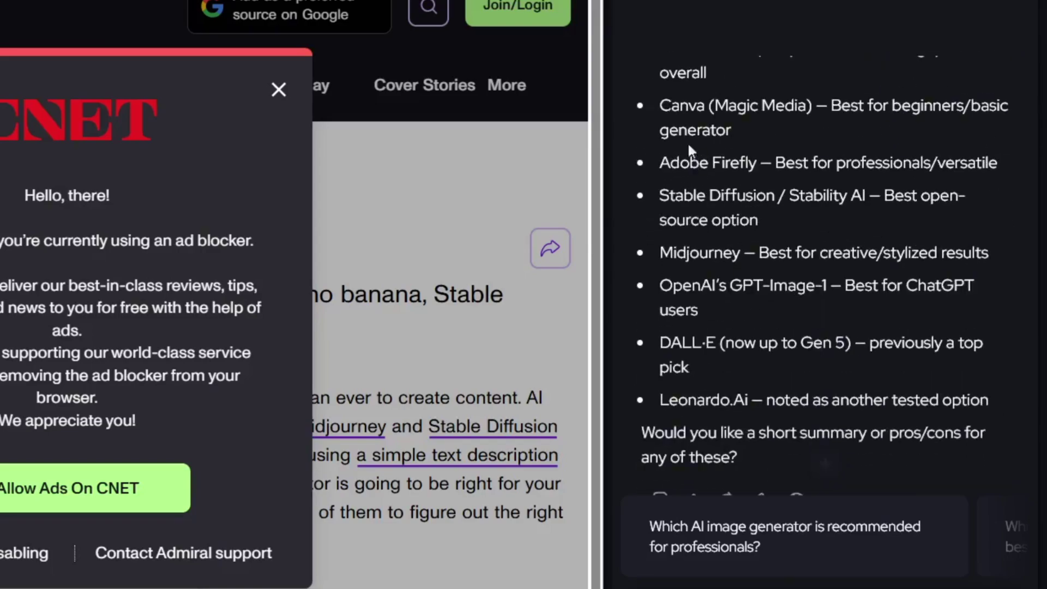
pyautogui.scroll(-1, 674, 253)
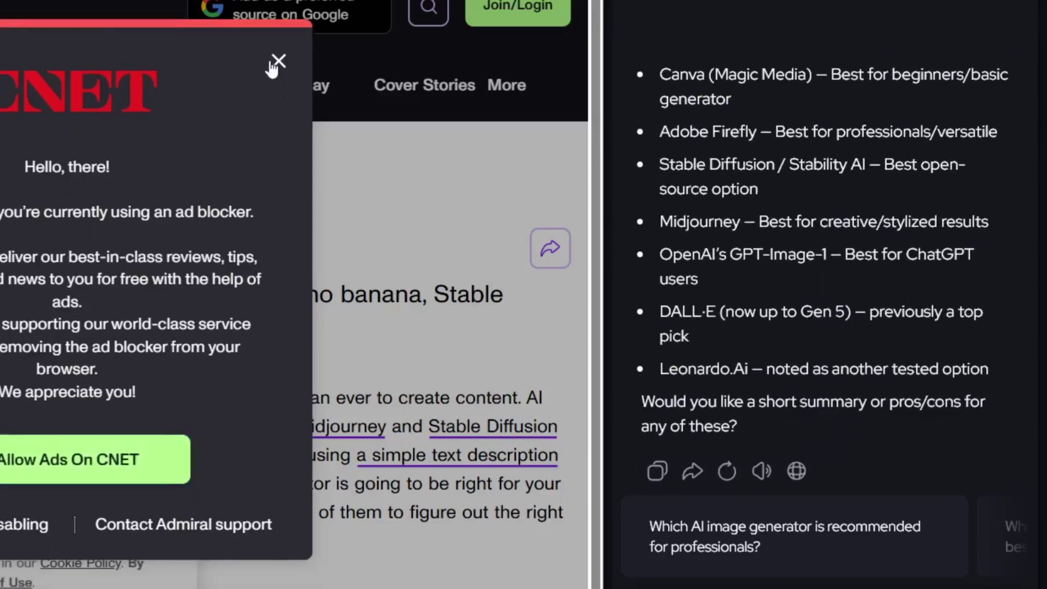
pyautogui.click(276, 62)
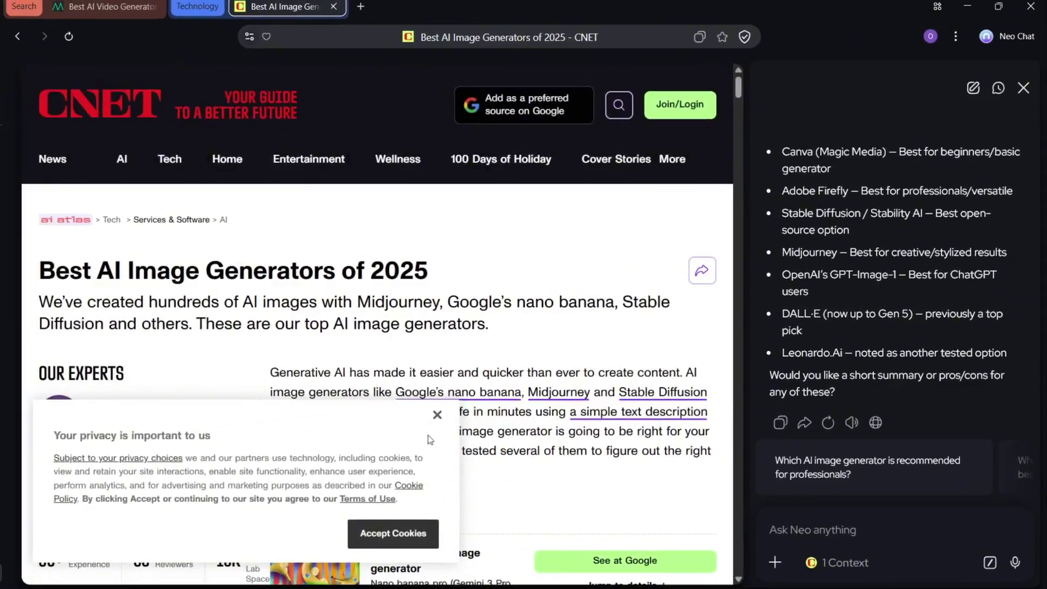
# Dismiss the CNET sign-up popup and show the tabs as a vertical side list.
pyautogui.scroll(-15, 523, 371)
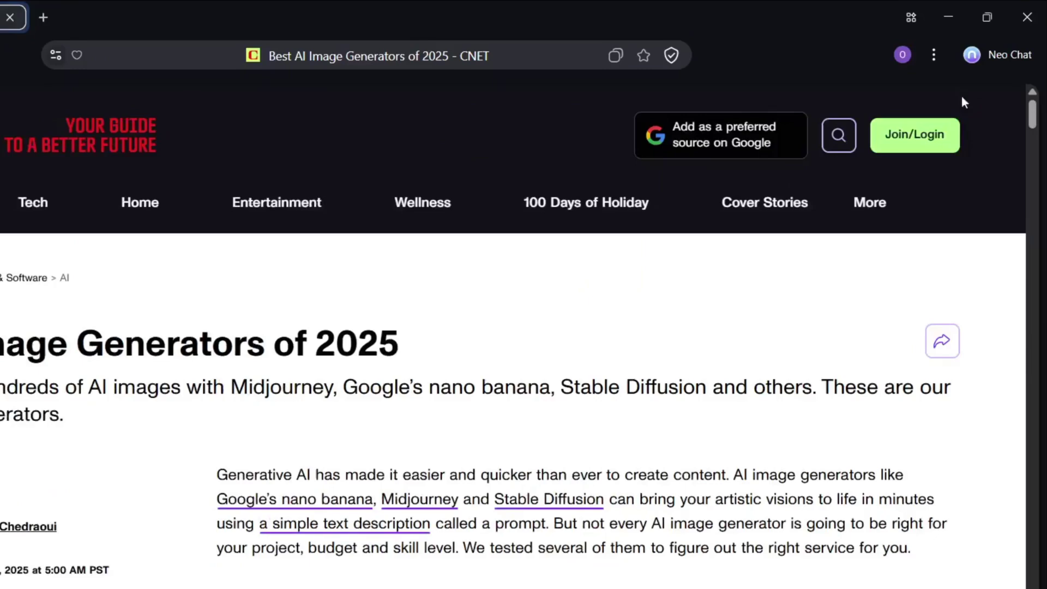
pyautogui.click(940, 15)
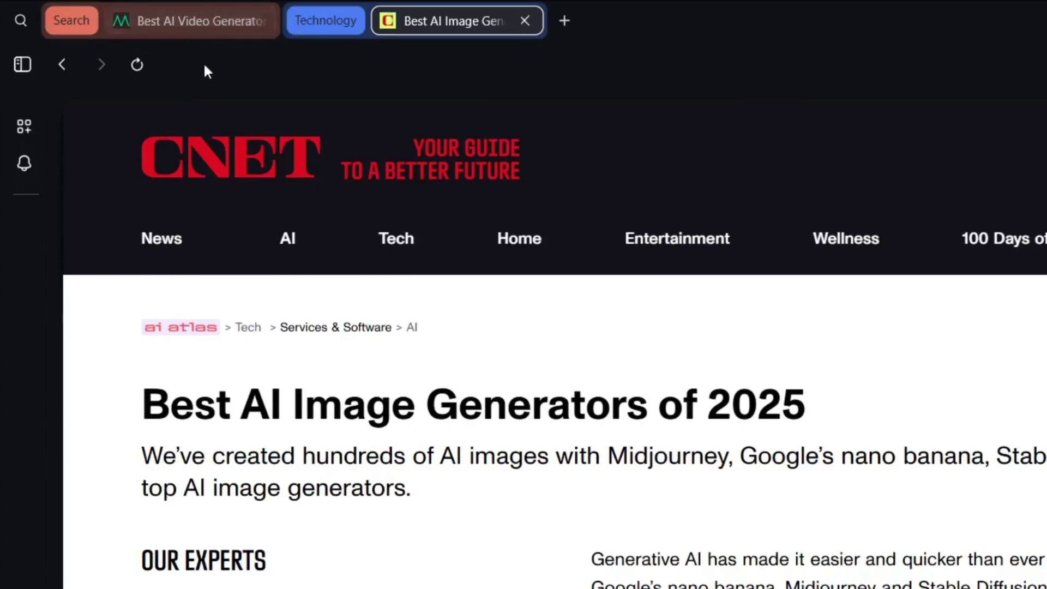
pyautogui.click(22, 64)
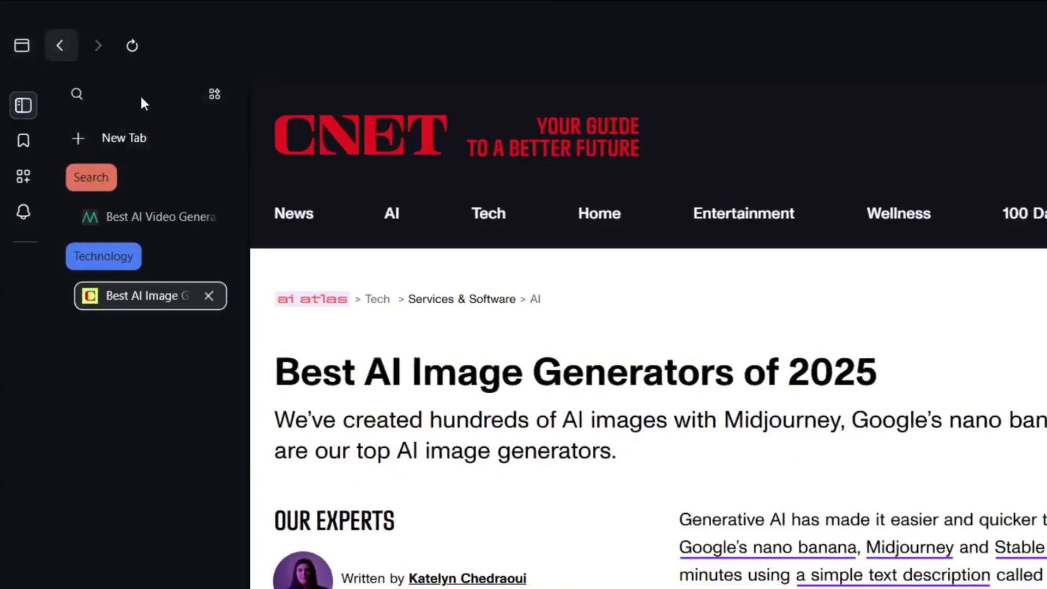
pyautogui.scroll(-10, 747, 233)
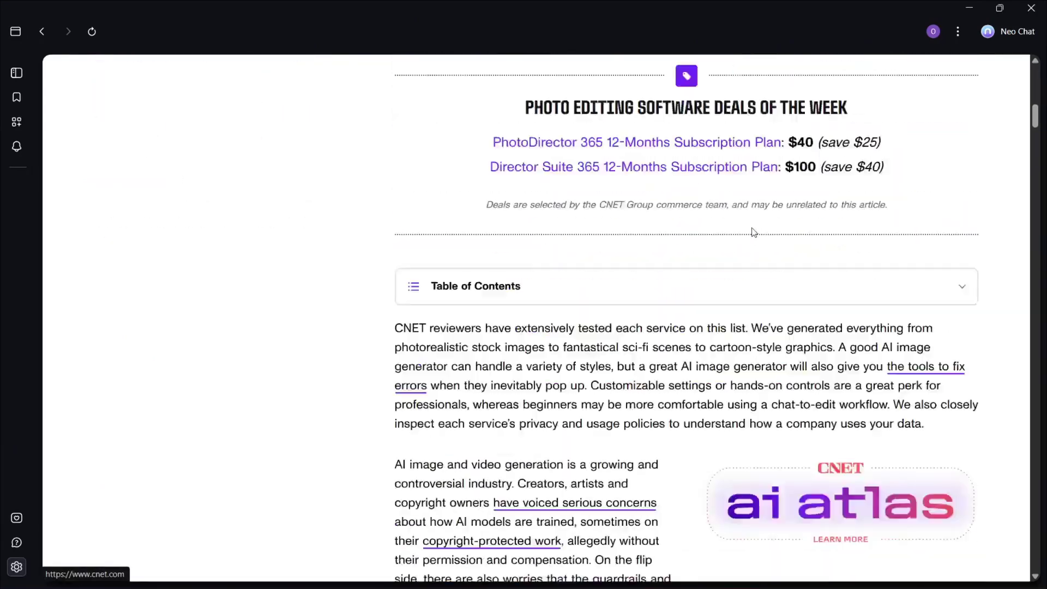
pyautogui.scroll(10, 753, 233)
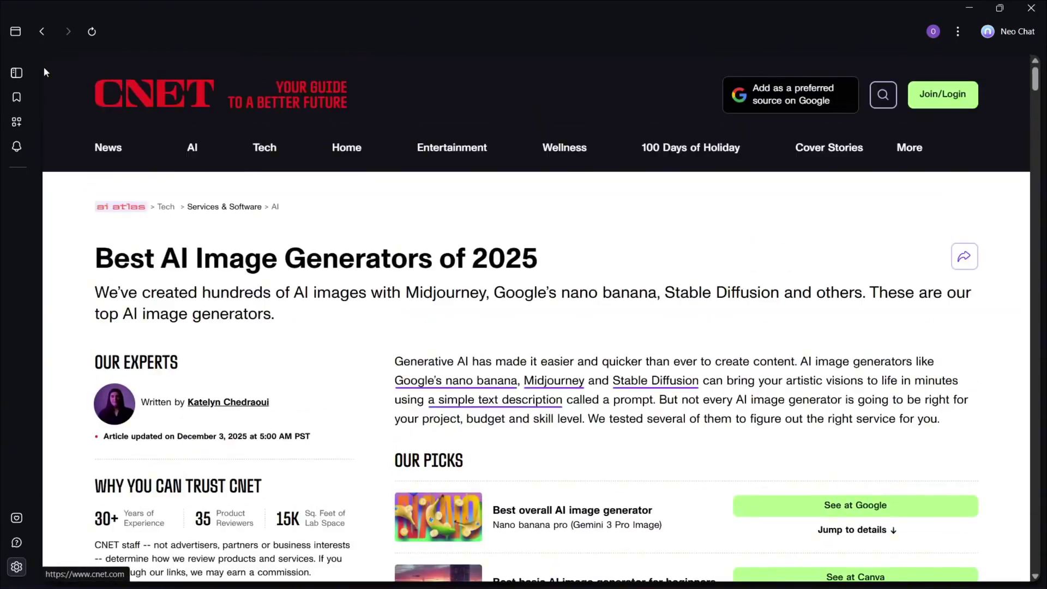
# Expand the vertical tab list, return to tabs along the top, and open a new Magic Page tab.
pyautogui.click(17, 73)
pyautogui.click(16, 31)
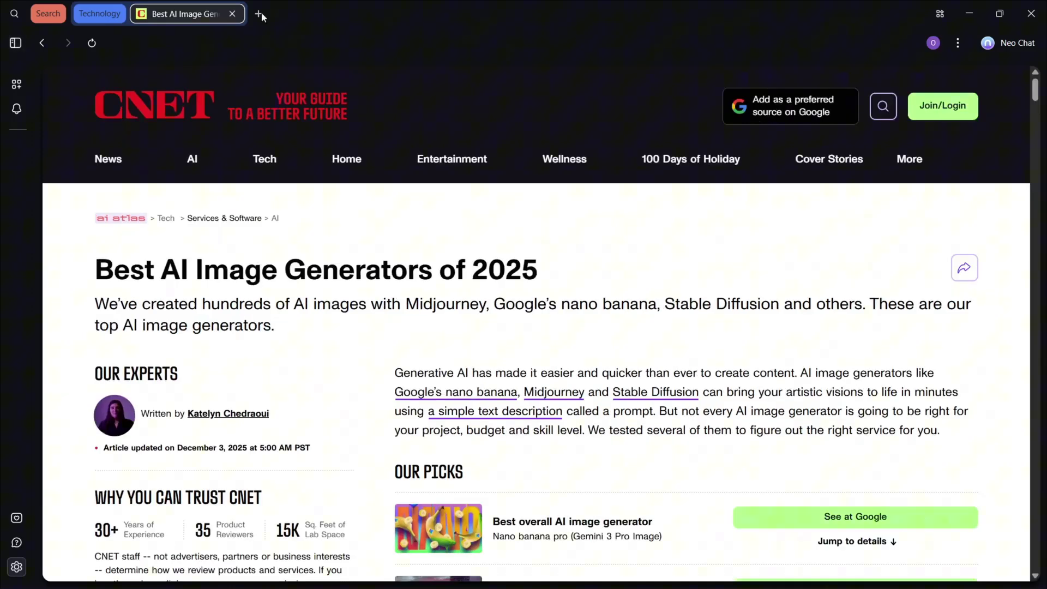
pyautogui.click(259, 14)
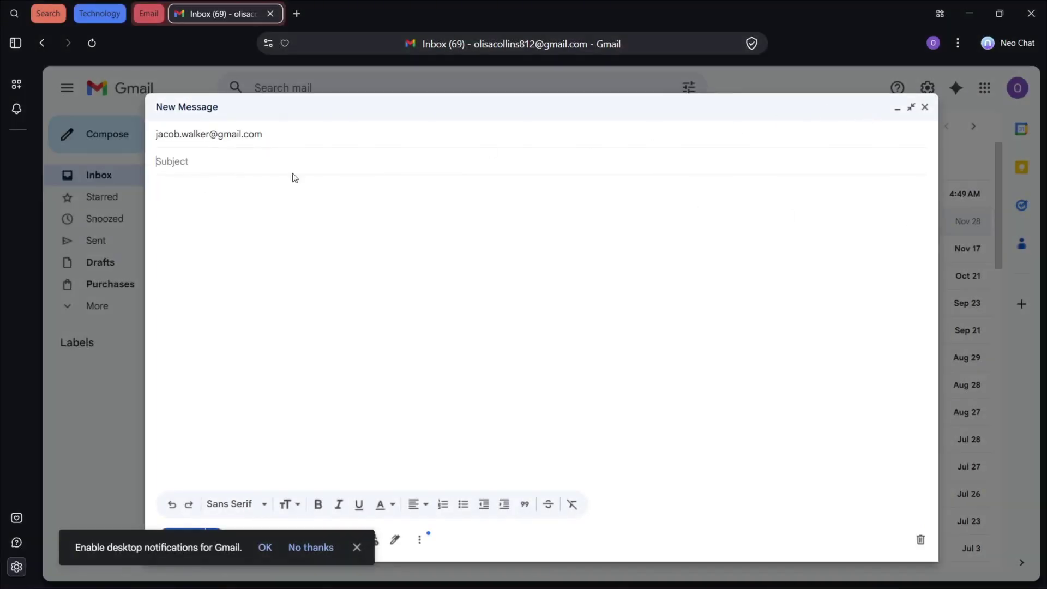
# Type the misspelled draft subject 'Thos Is Just a test I dunt no Your'.
pyautogui.write('Thos Is Just')
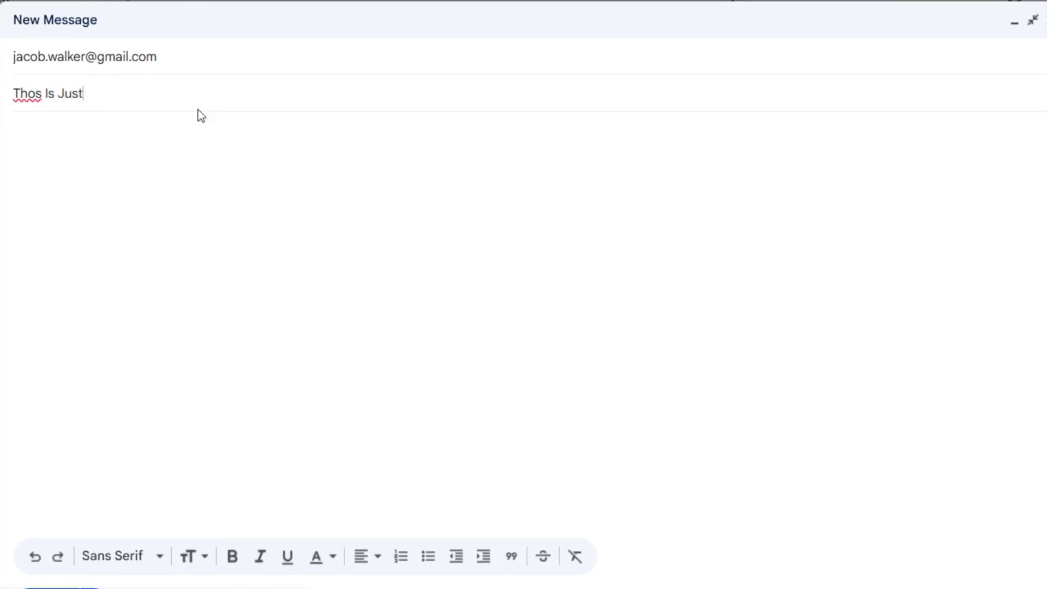
pyautogui.write(' a test I dunt no Your')
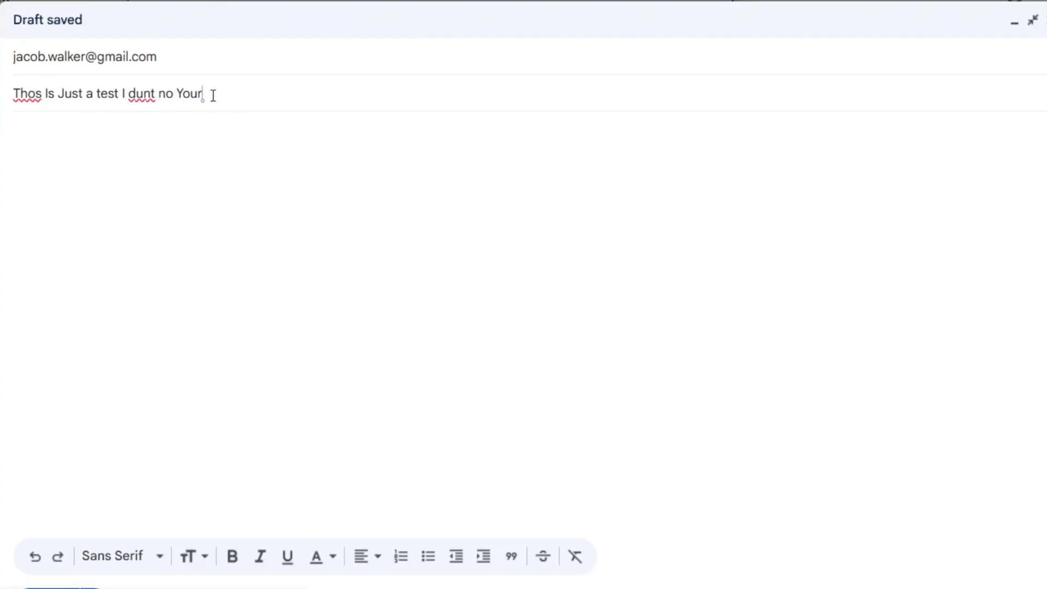
# Send the subject to Neo Chat with the 'Improve my writing' prompt for correction.
pyautogui.hotkey('ctrl', 'l')
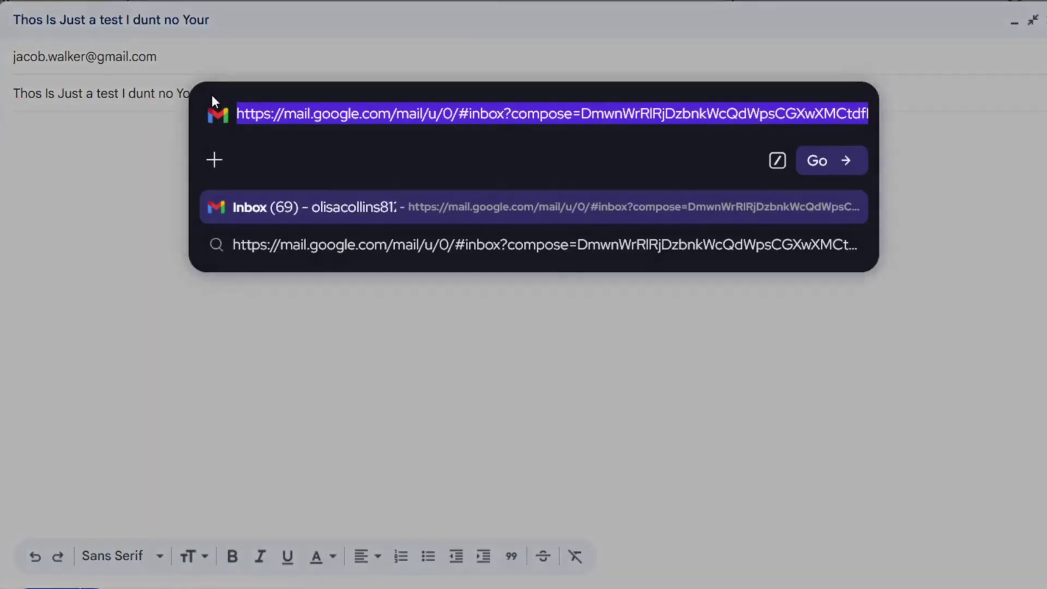
pyautogui.click(778, 161)
pyautogui.scroll(-3, 744, 328)
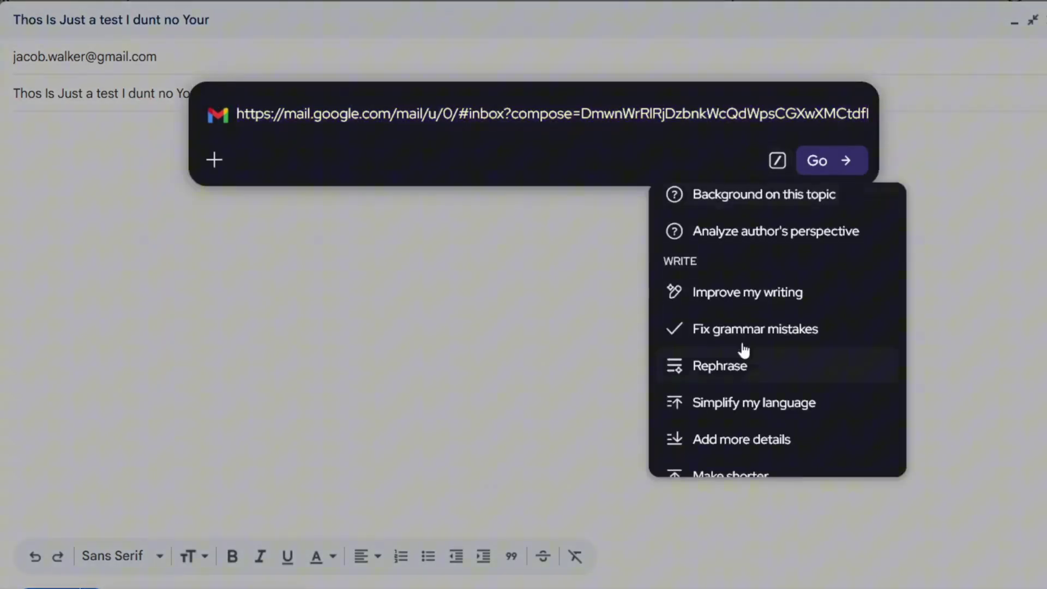
pyautogui.click(743, 292)
pyautogui.click(797, 163)
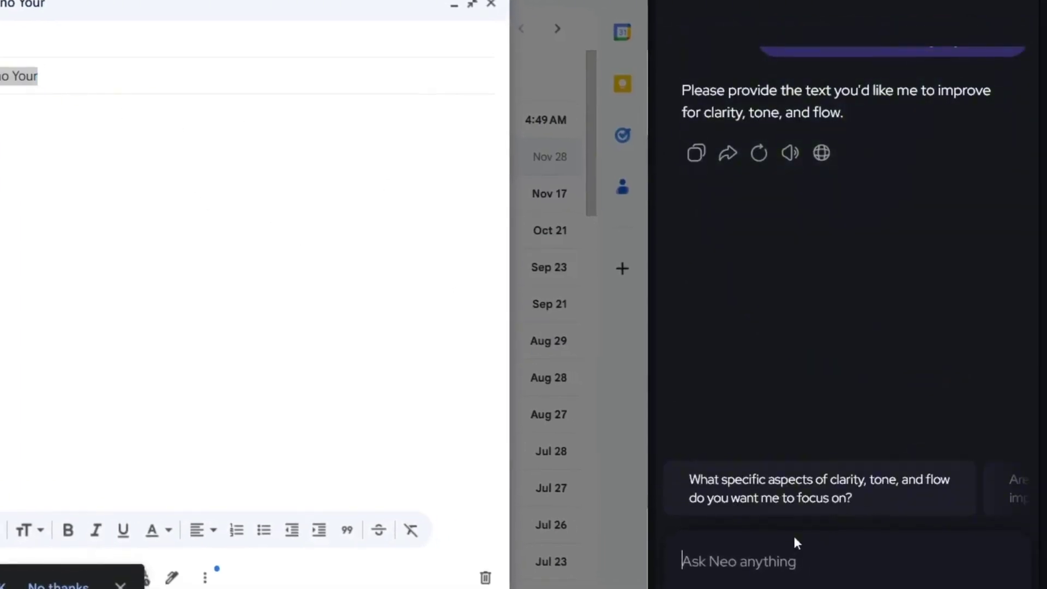
pyautogui.write('Thos is Just a test I dunt no Your')
pyautogui.press('Return')
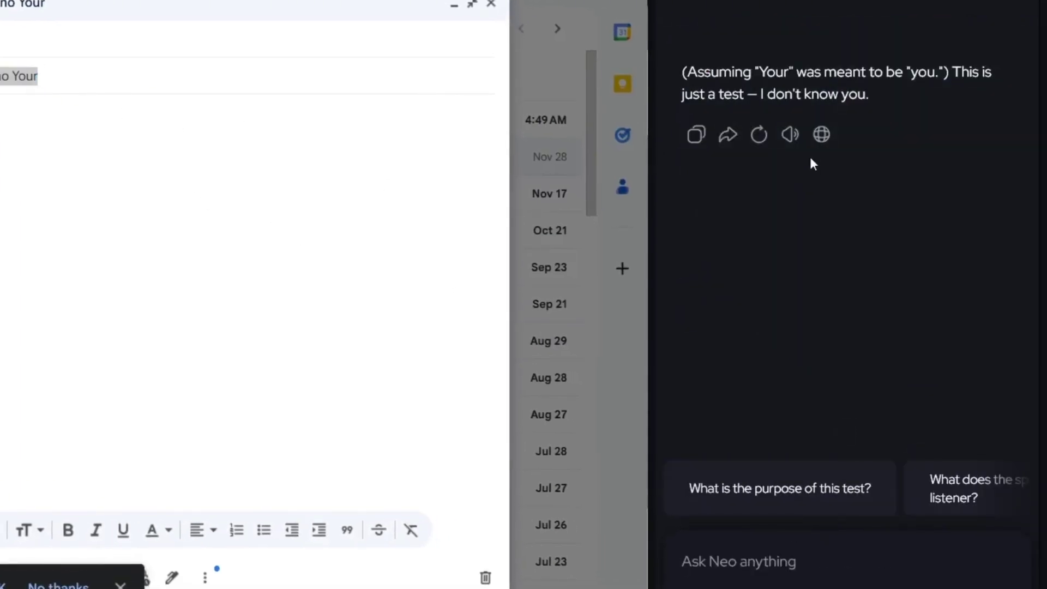
# Replace the subject with Neo's corrected sentence 'This is just a test — I don't know you.'.
pyautogui.moveTo(969, 82); pyautogui.dragTo(973, 102)
pyautogui.hotkey('ctrl', 'c')
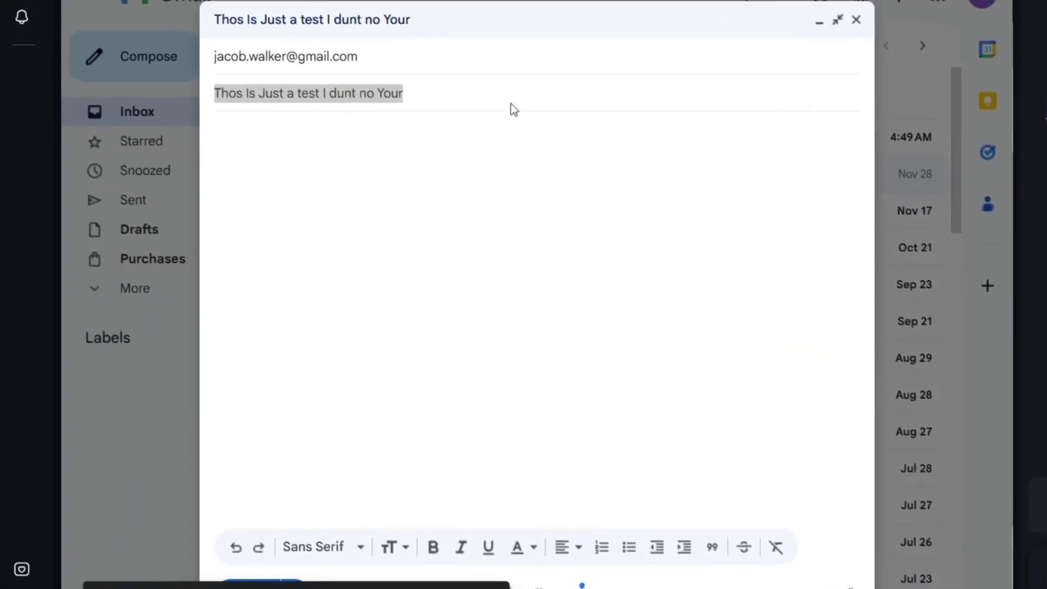
pyautogui.click(491, 92)
pyautogui.hotkey('ctrl', 'a')
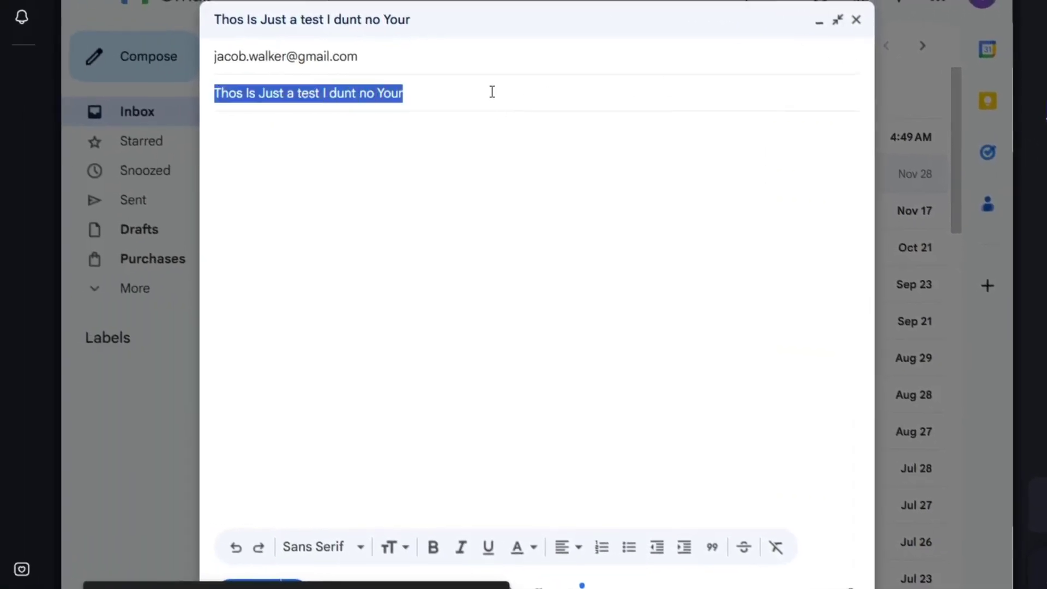
pyautogui.hotkey('ctrl', 'v')
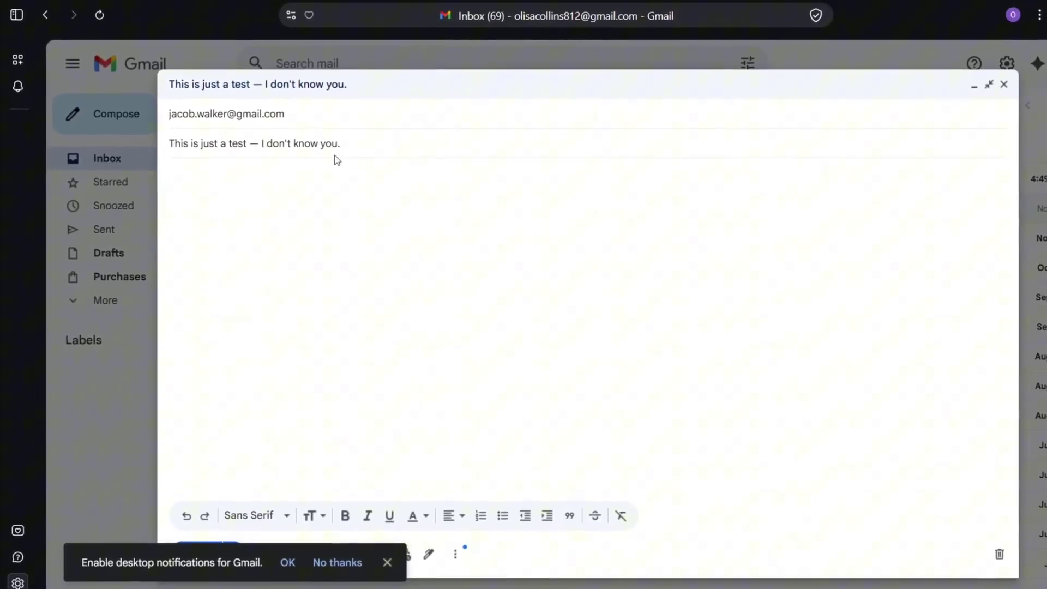
pyautogui.click(339, 136)
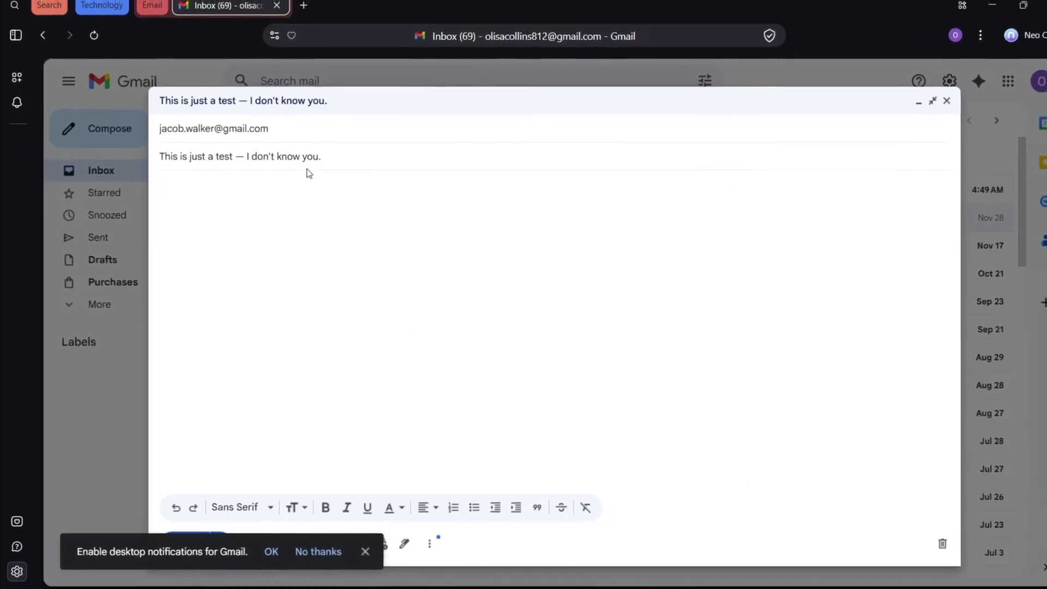